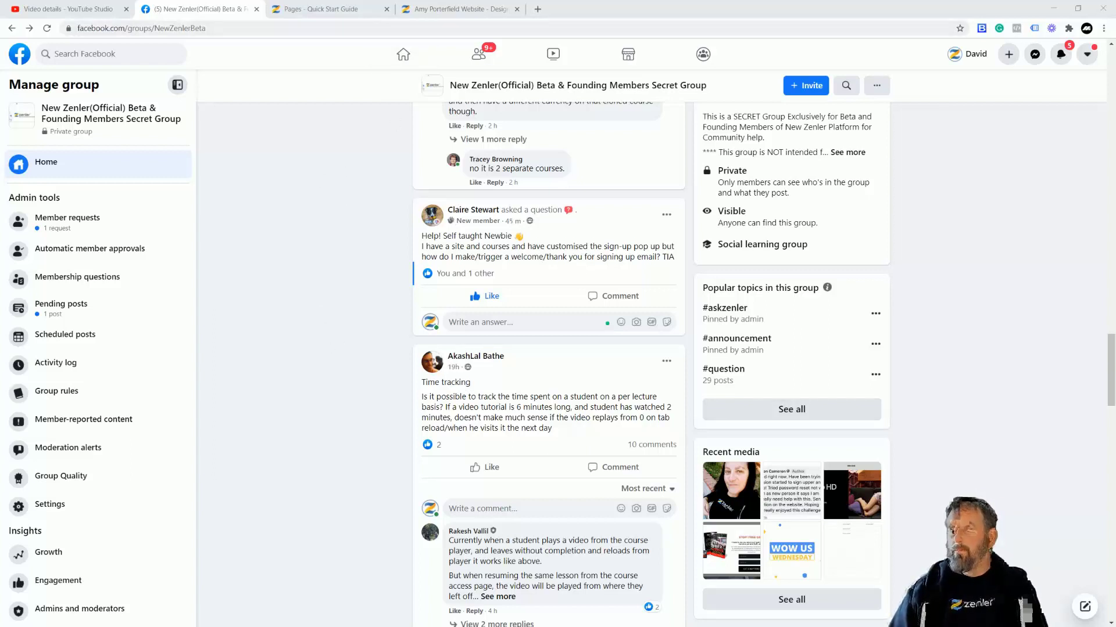
Step: Switch to the Amy Porterfield Website preview showing the 'Sign up for our newsletter!' pop-up
left_click(459, 12)
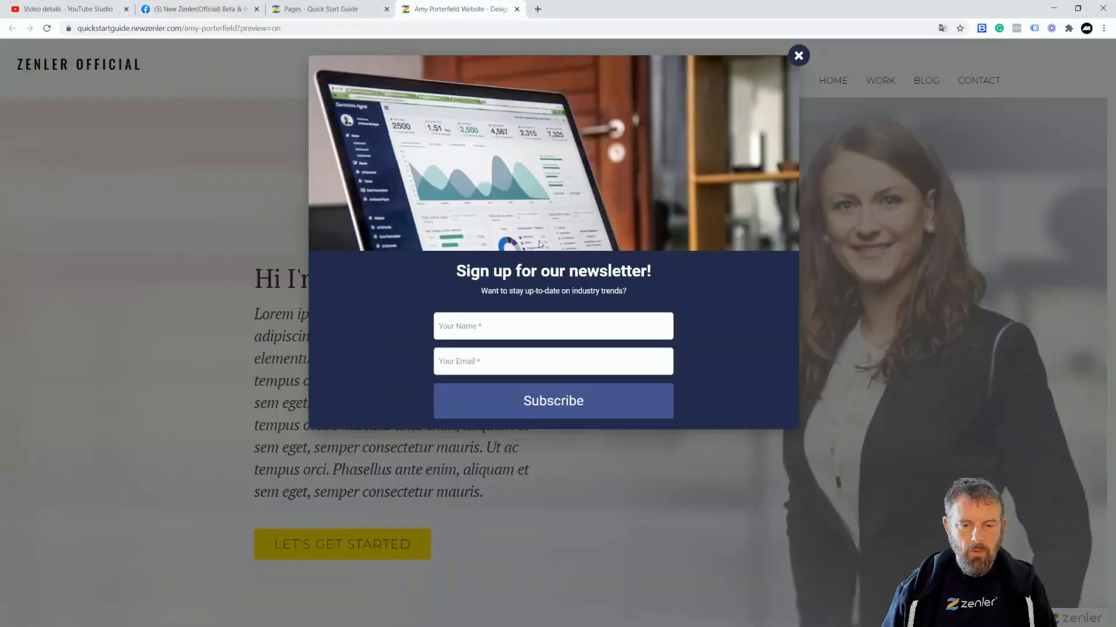
Step: Submit the empty newsletter form to get the 'name field is required!' error, then return to Pages
left_click(507, 406)
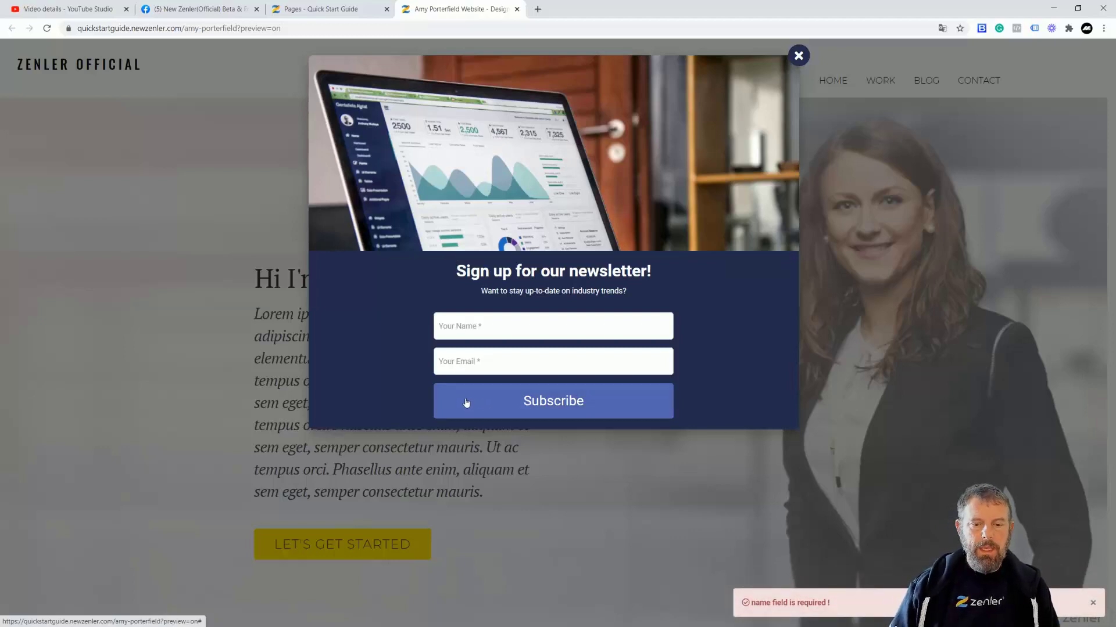
left_click(337, 12)
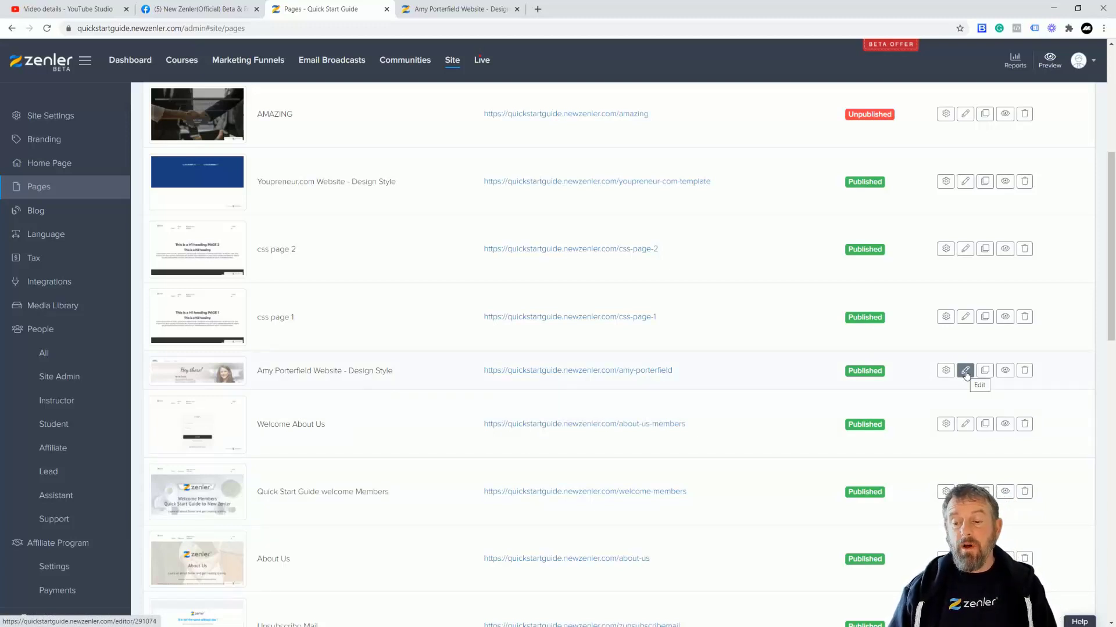
Step: Open 'Amy Porterfield Website - Design Style' in the page editor
left_click(965, 372)
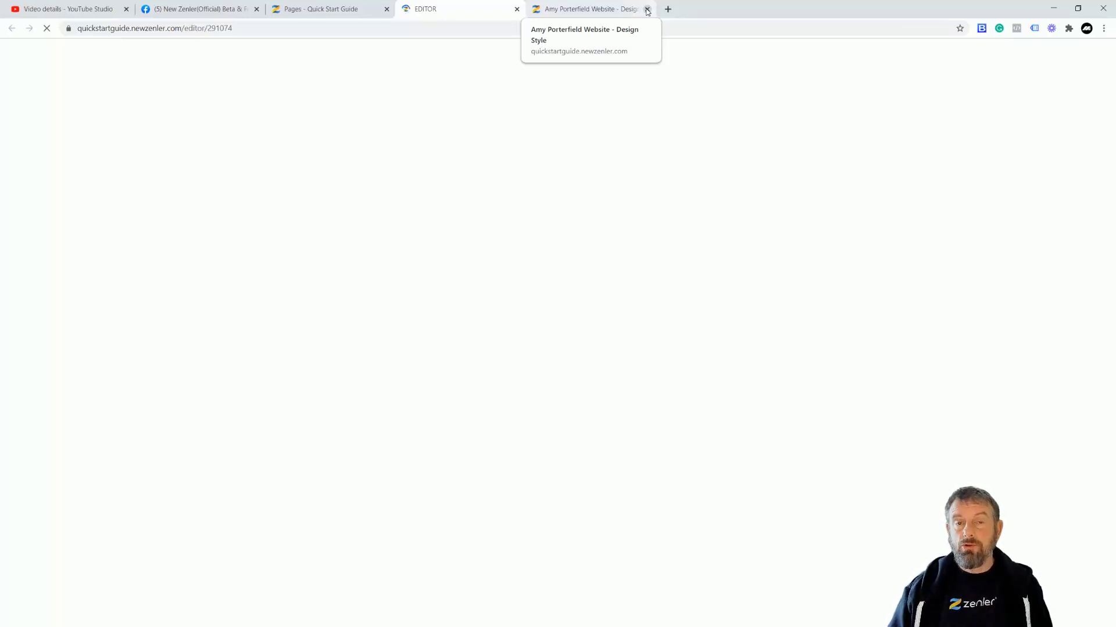
Step: Close the old preview and check the Subscribe button's settings: Submit Form, post-submit Go to Link
left_click(646, 9)
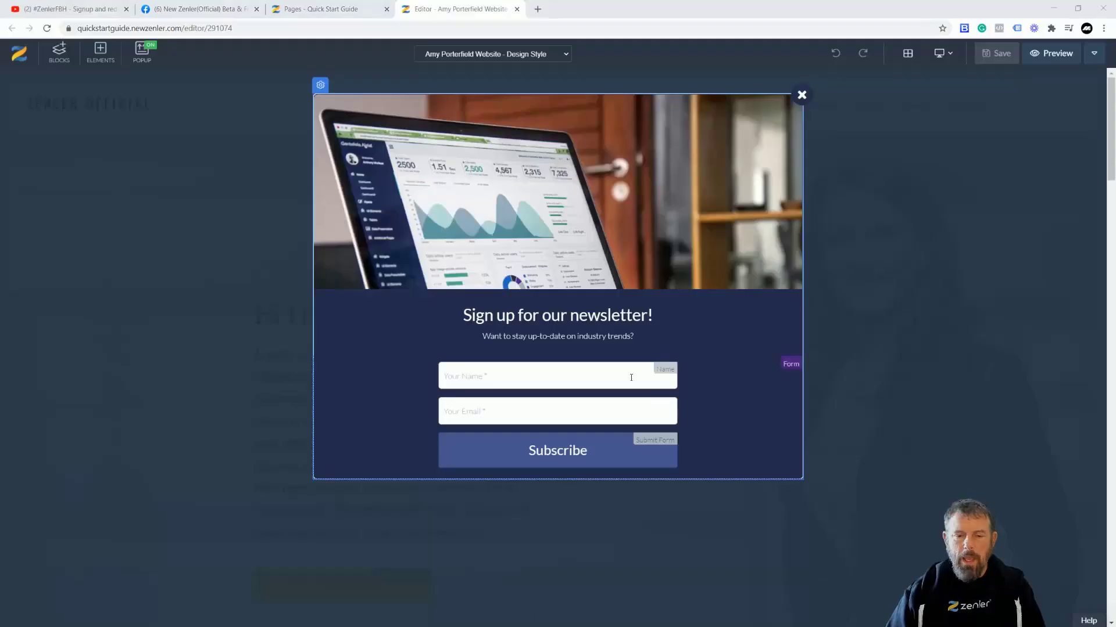
left_click(451, 448)
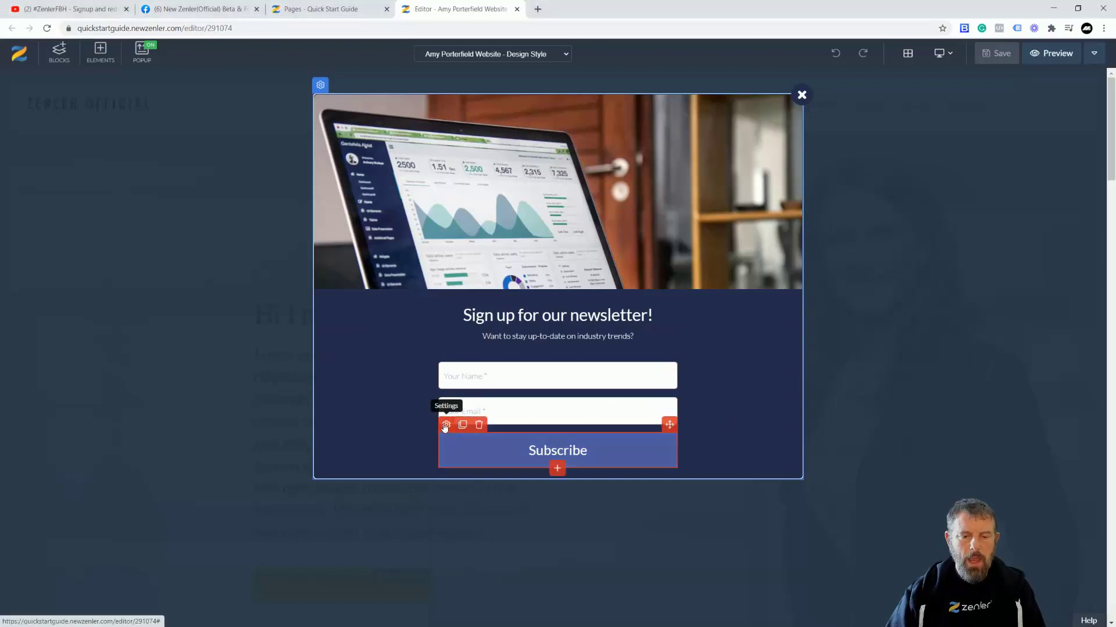
left_click(447, 425)
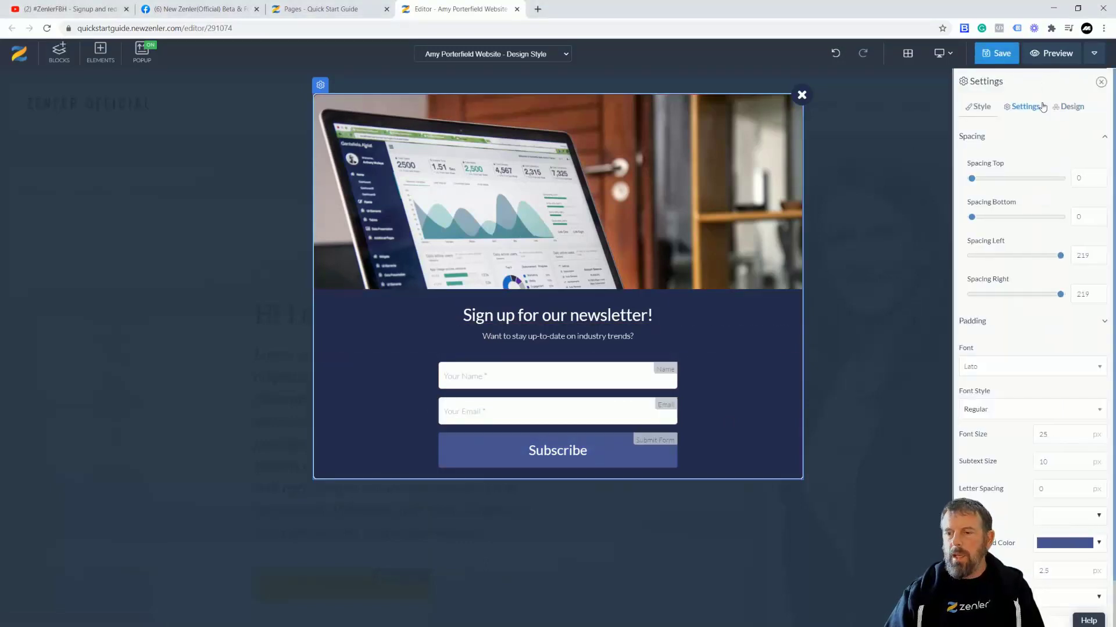
left_click(1021, 108)
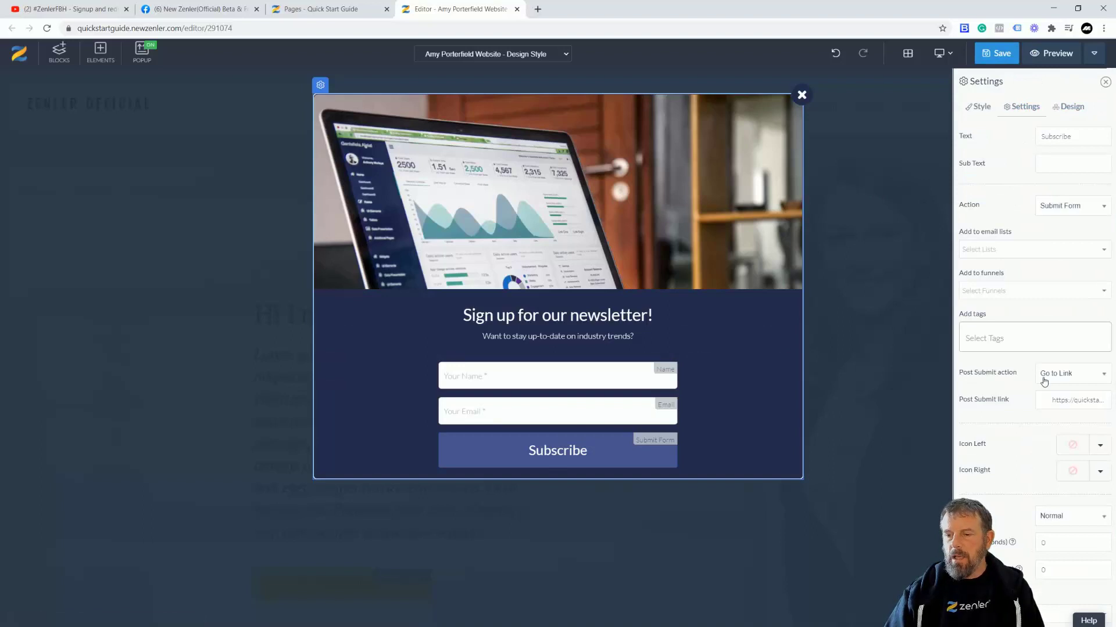
left_click_drag(1057, 400, 1094, 400)
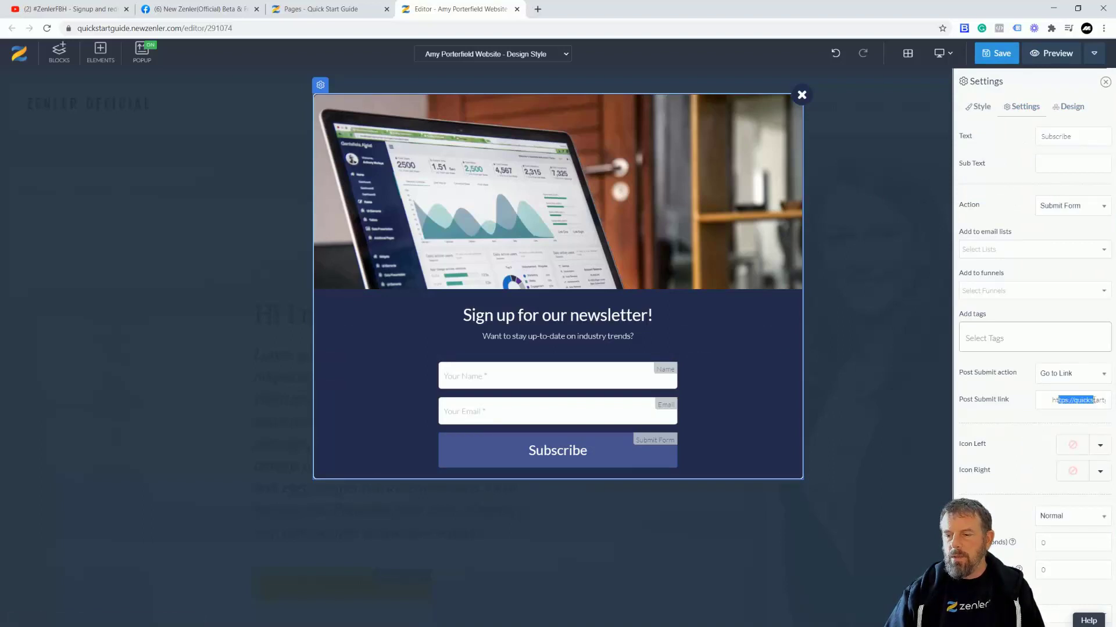
left_click(1002, 406)
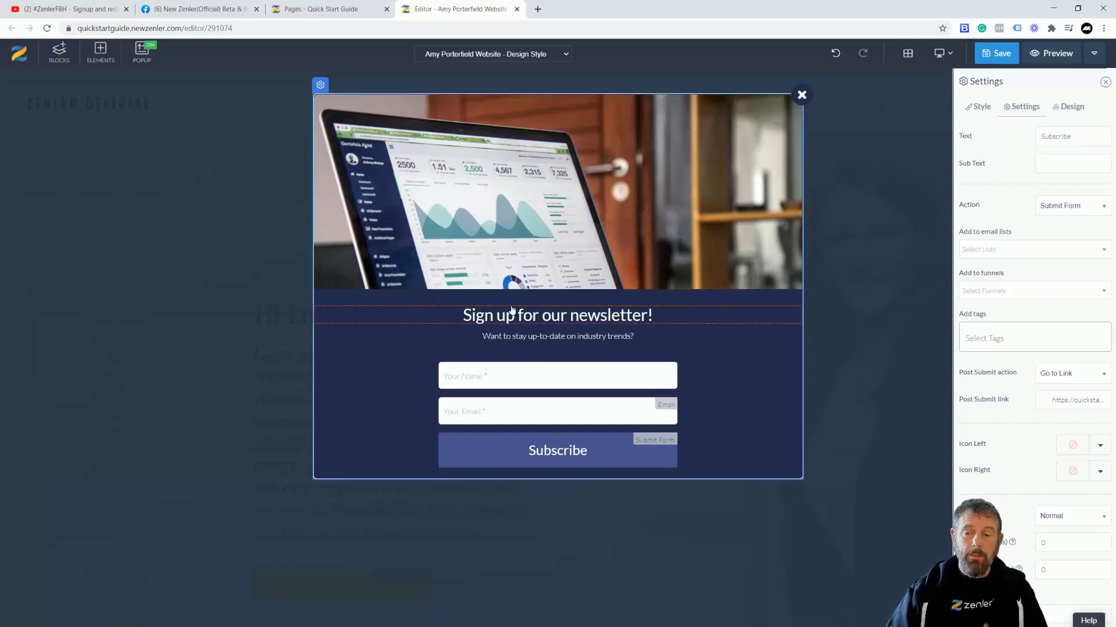
left_click(1068, 378)
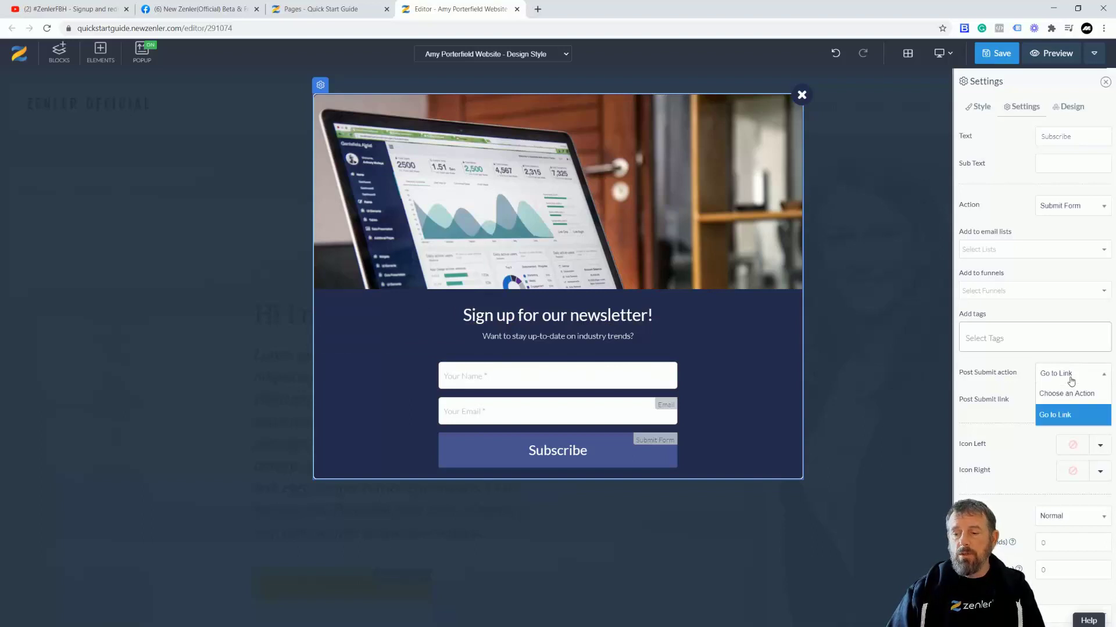
left_click(1000, 369)
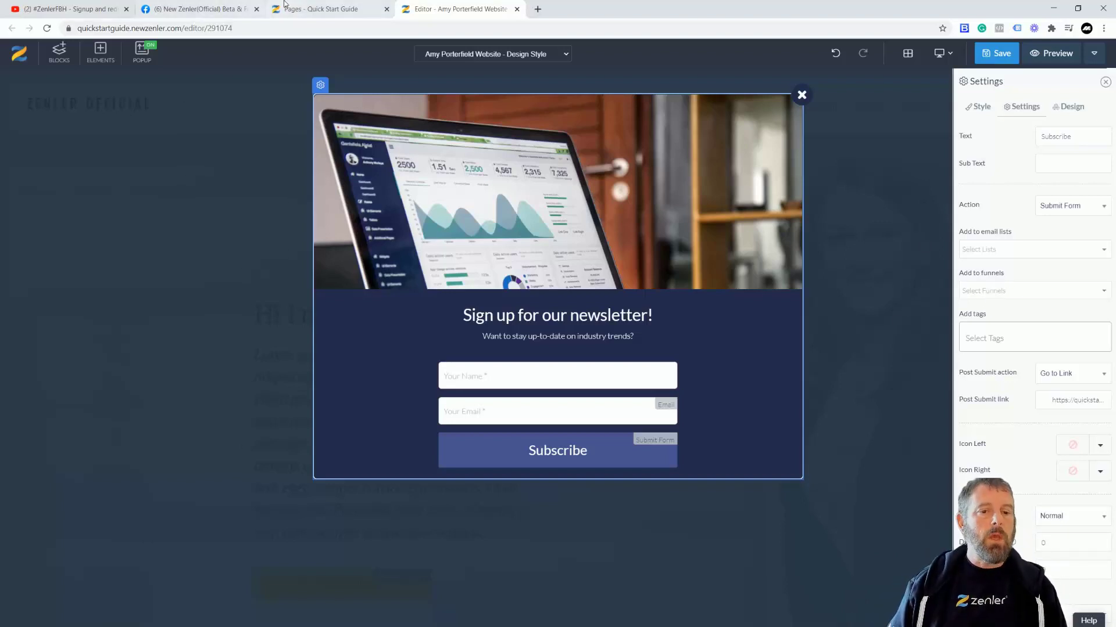
Step: Create a Lead Magnet funnel named 'SIGNUP TRIGGER' and advance to its theme choices
left_click(306, 11)
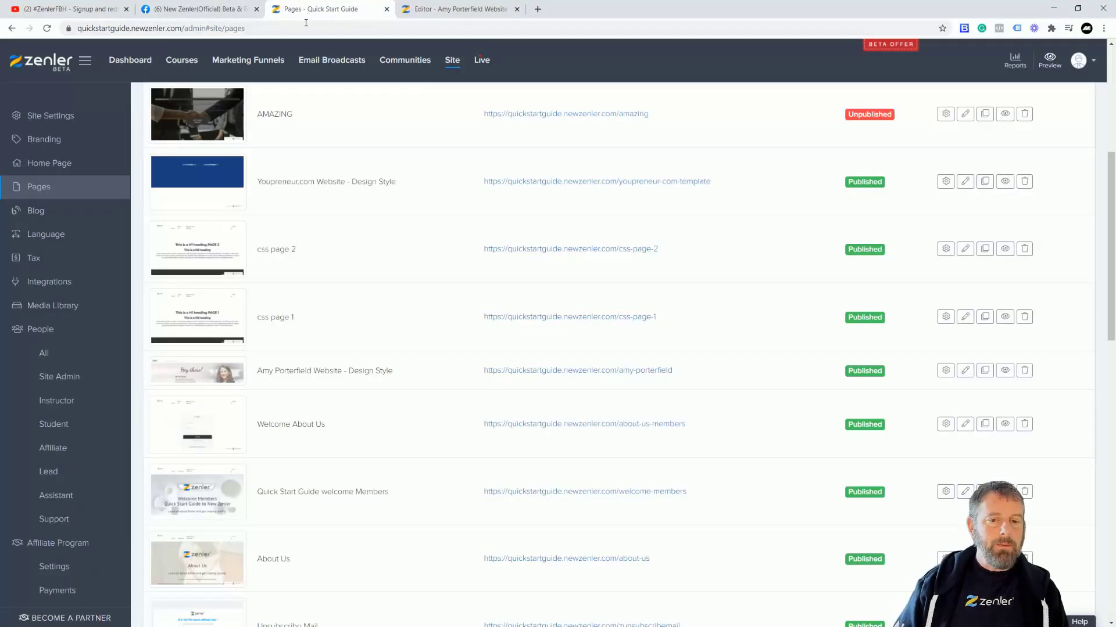
left_click(246, 62)
left_click(651, 340)
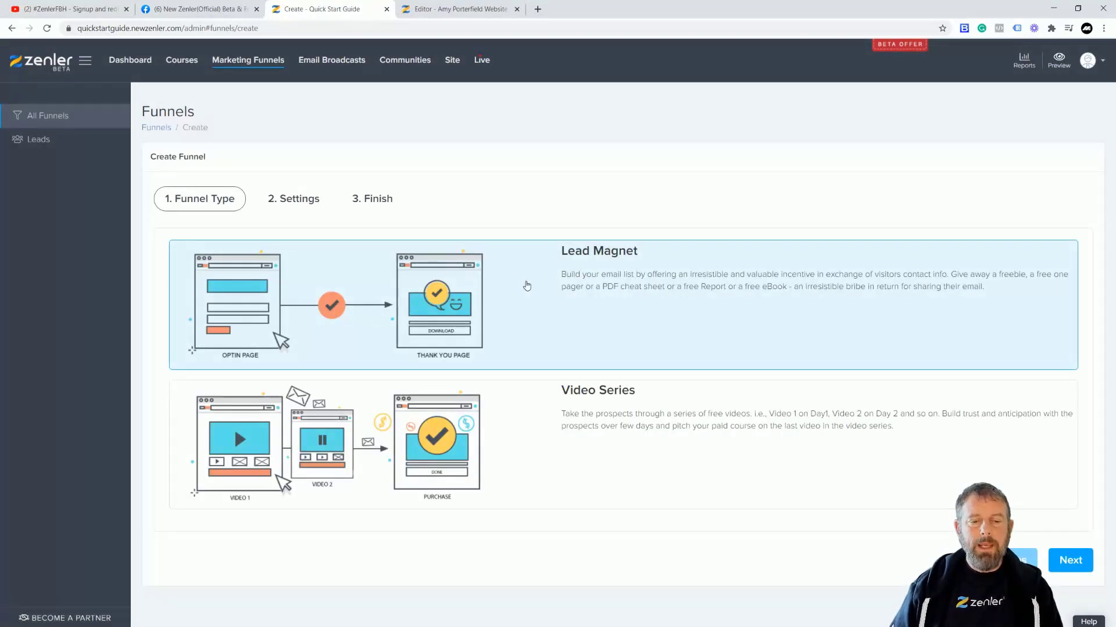
left_click(770, 416)
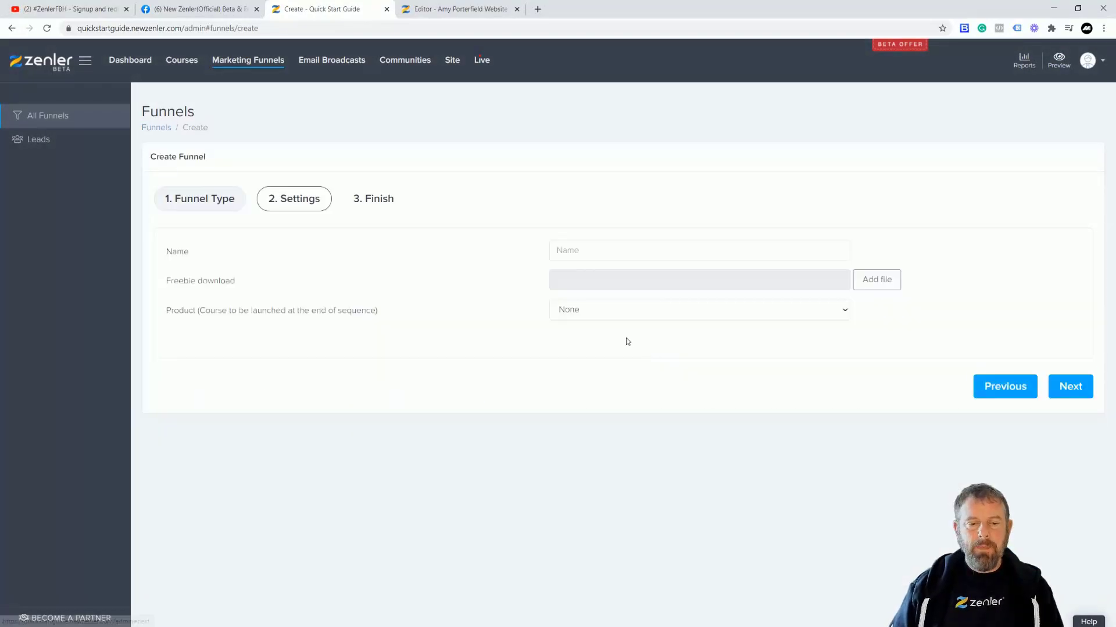
left_click(594, 251)
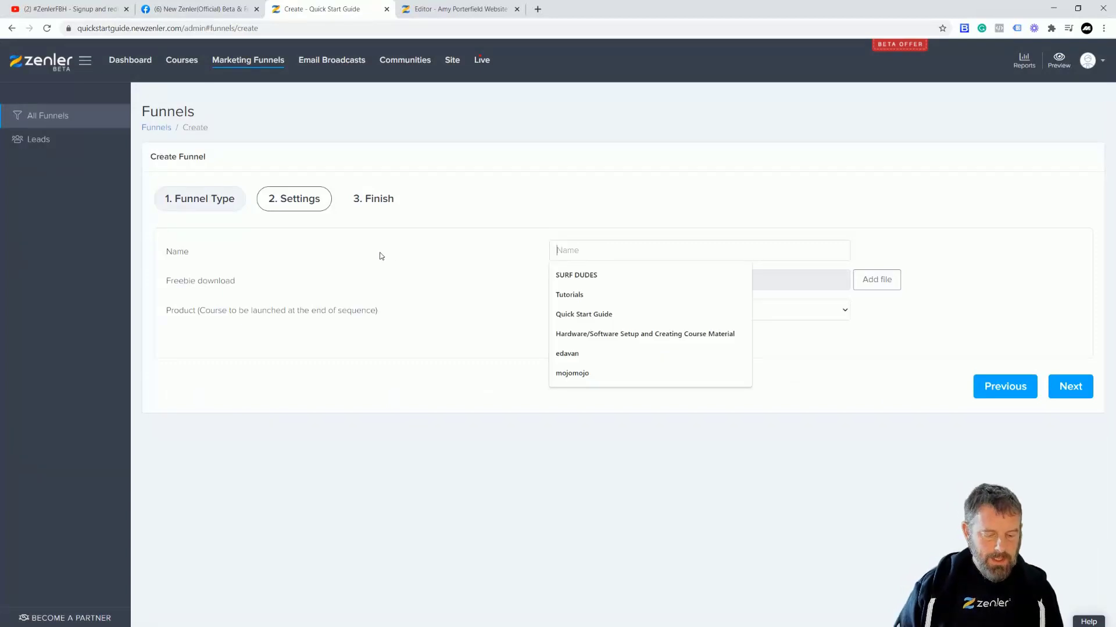
type("SIGNU")
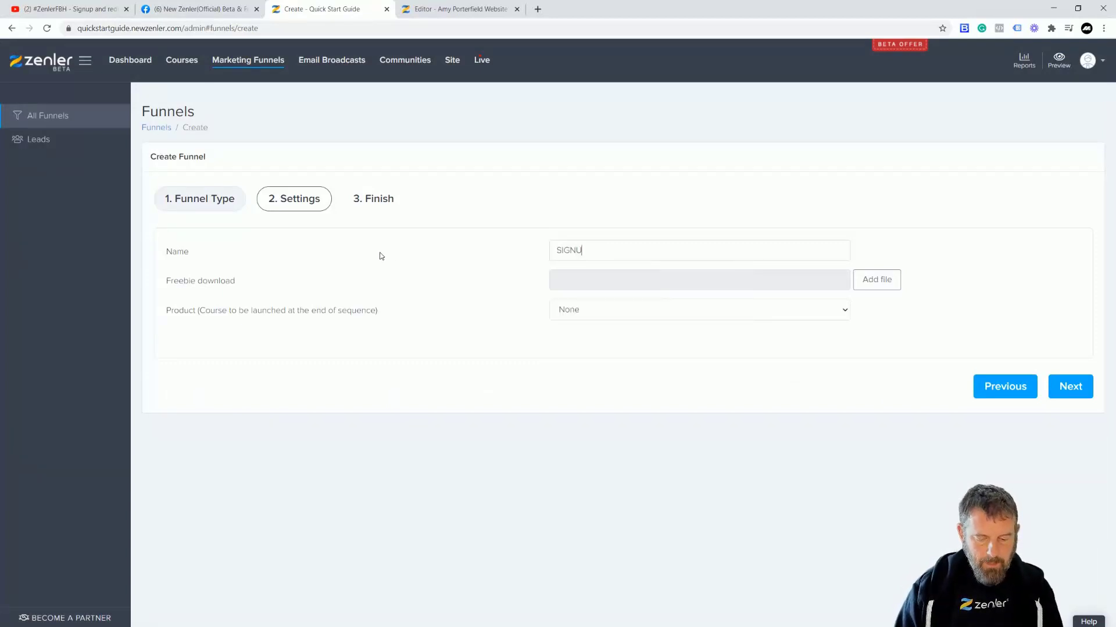
type("P TRIGGER")
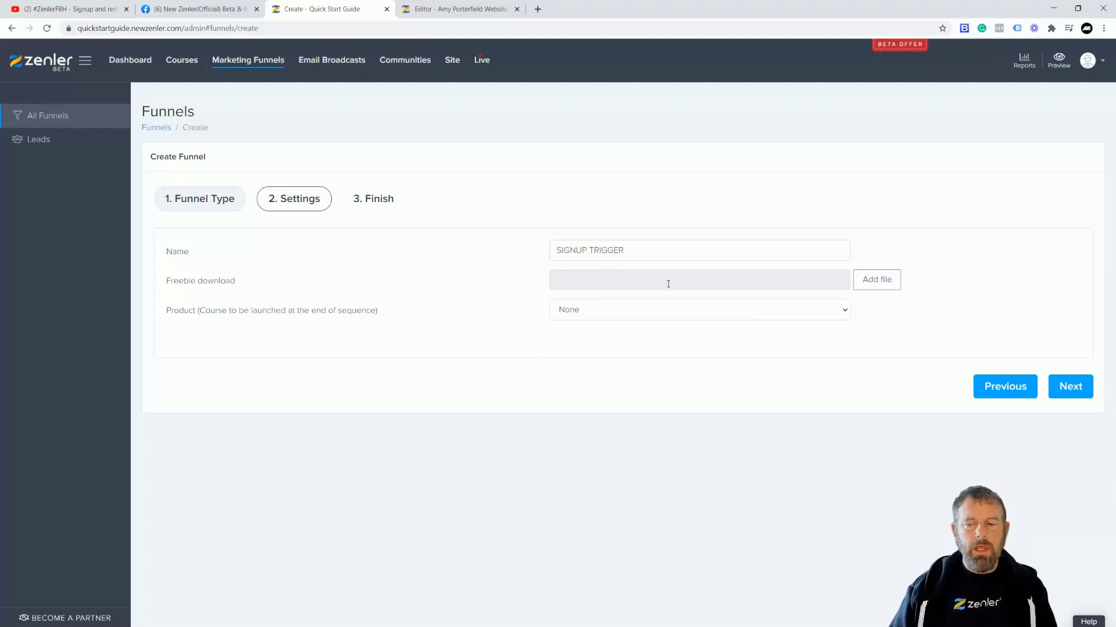
left_click(799, 385)
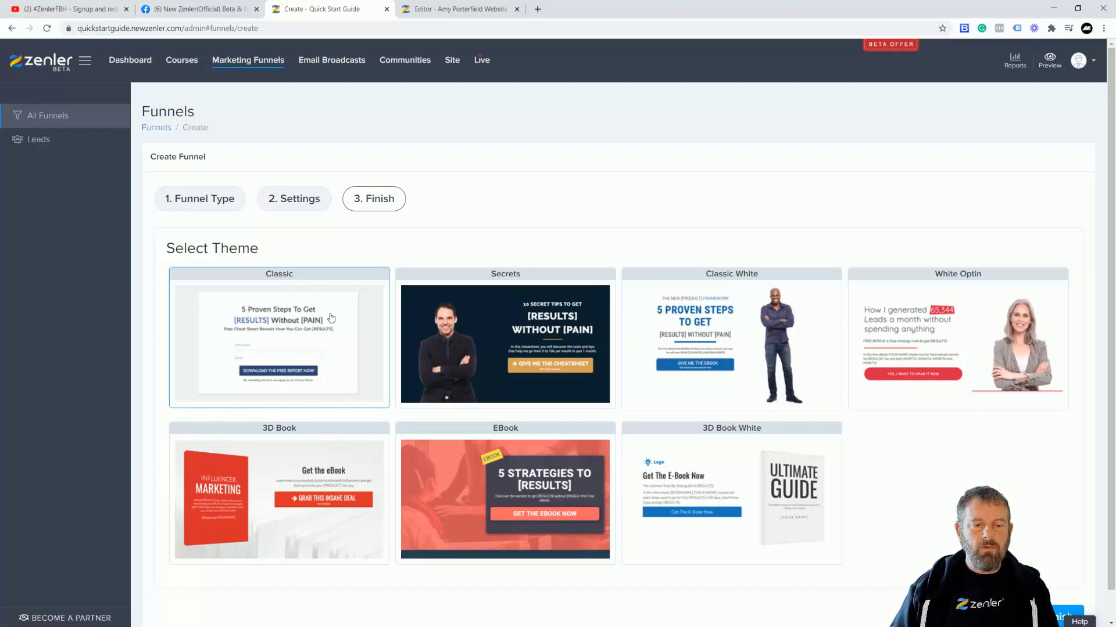
Step: Finish the funnel, delete its Optin Page step, and edit the remaining Thank You Page
left_click(1067, 614)
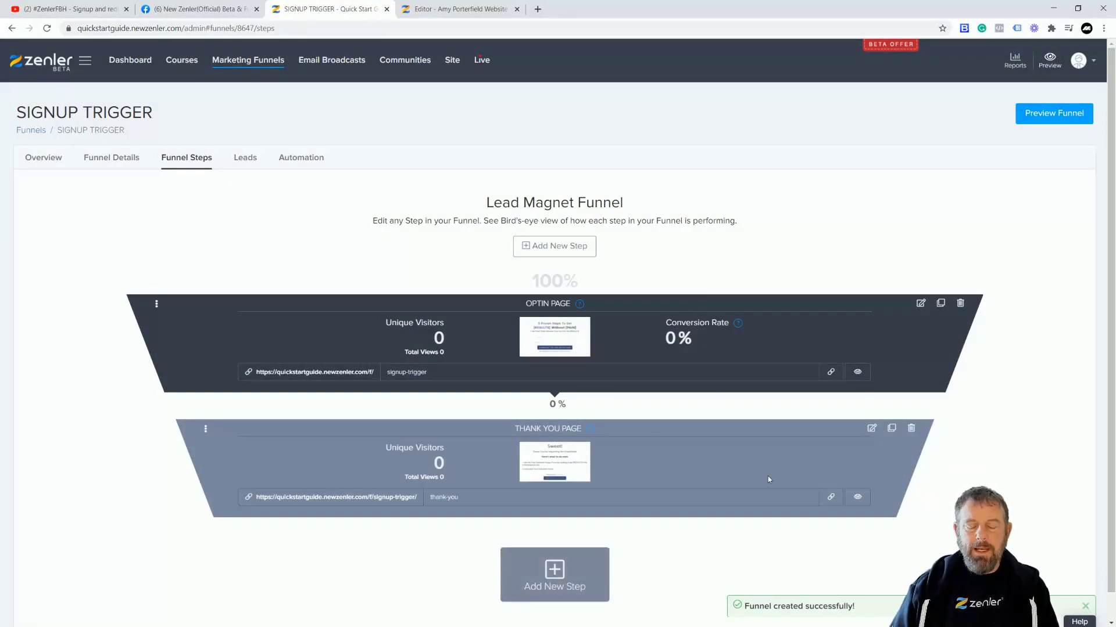
left_click(960, 304)
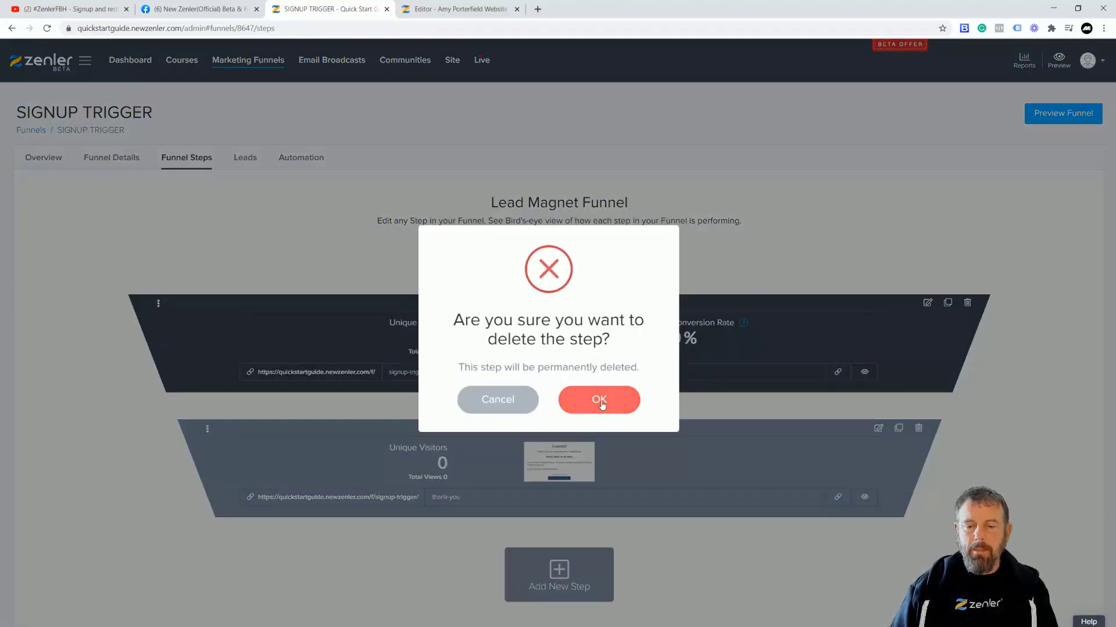
left_click(599, 398)
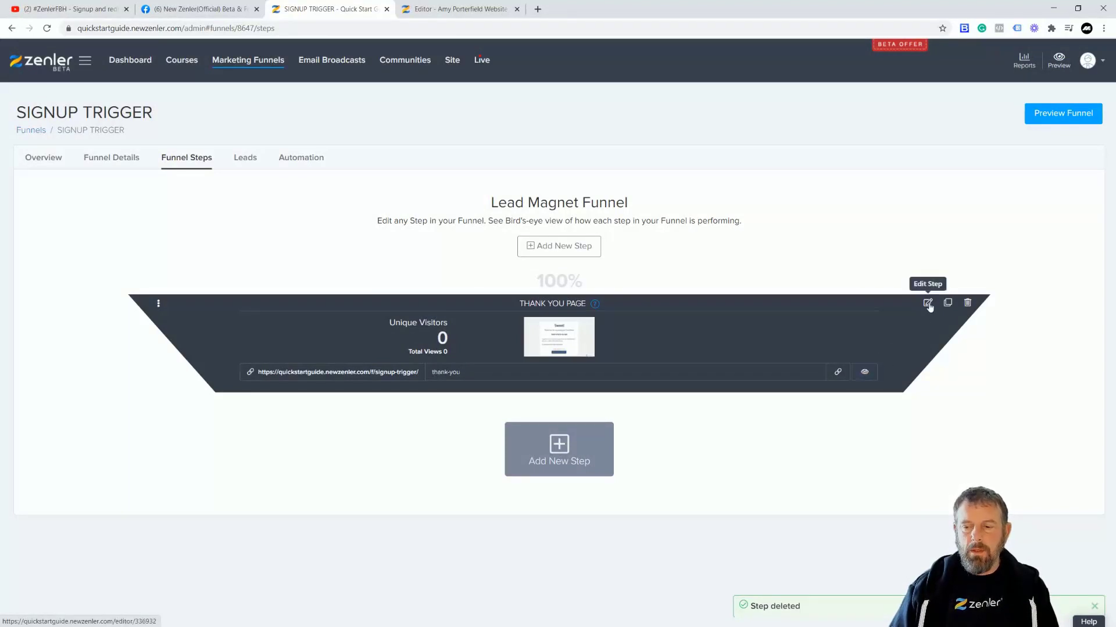
left_click(928, 304)
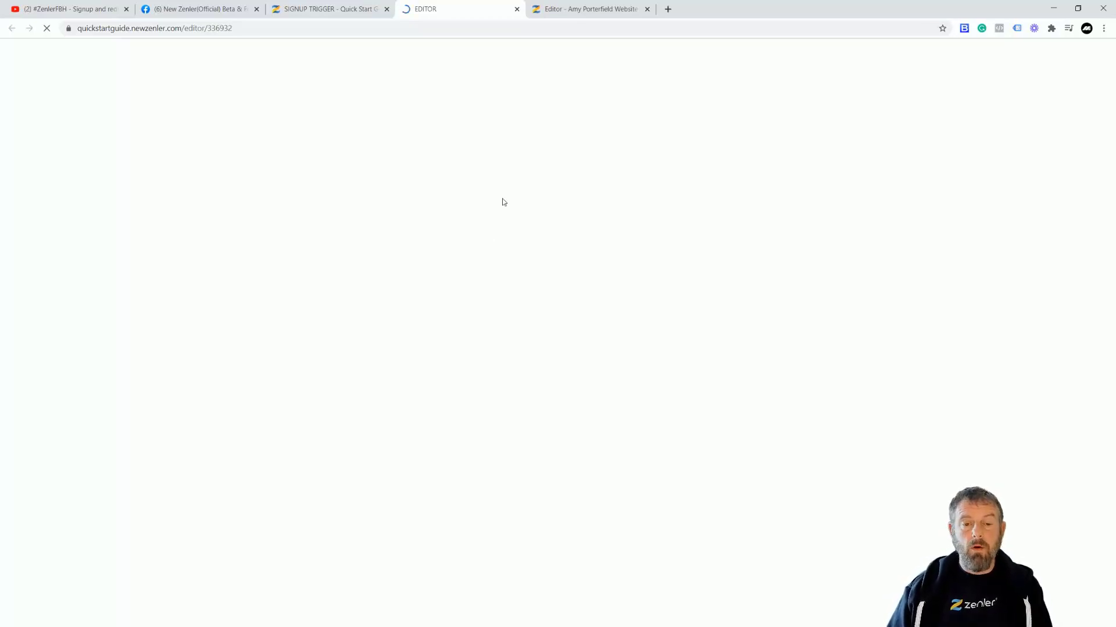
Step: In the thank-you page editor, replace the 'Sweet!' heading with 'THANK YOU FOR REGISTERING'
left_click(552, 16)
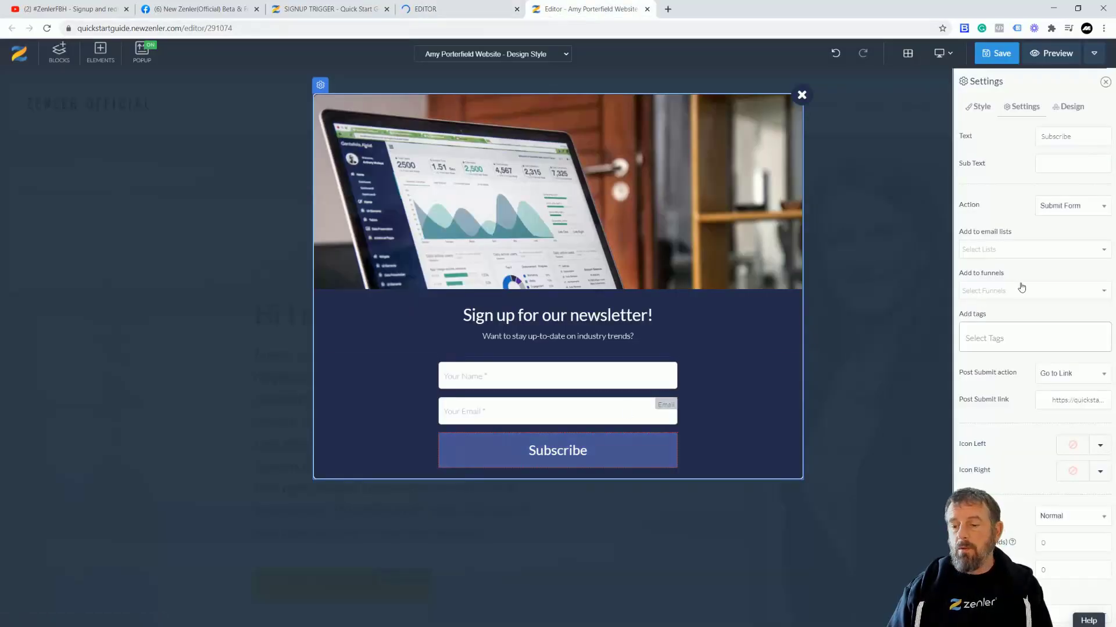
left_click(445, 15)
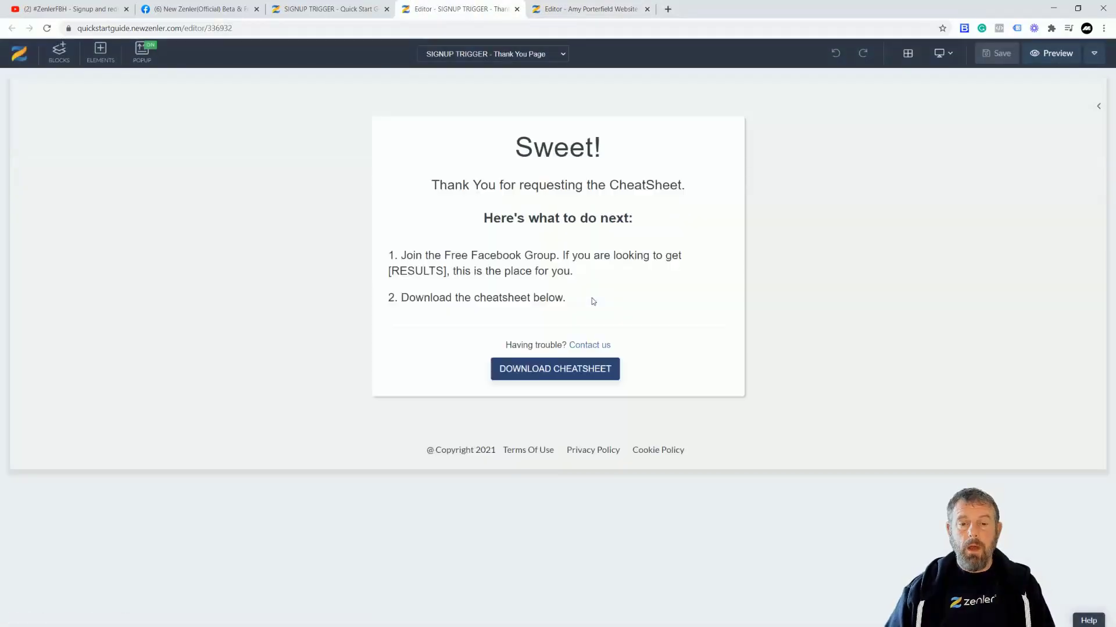
left_click(601, 143)
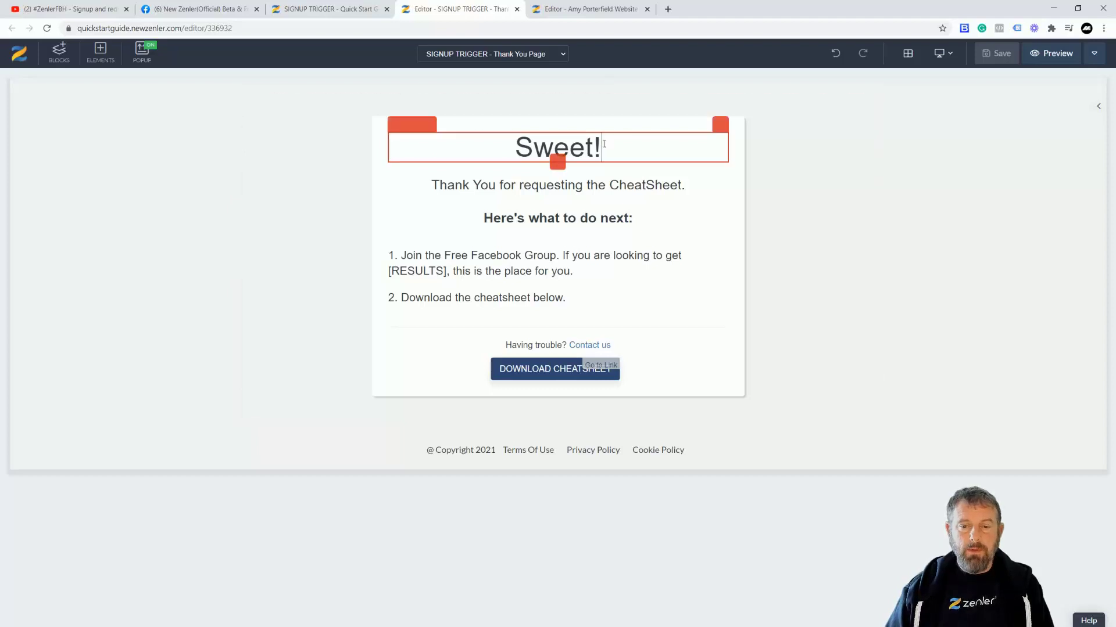
left_click_drag(601, 142, 496, 138)
type("THANK")
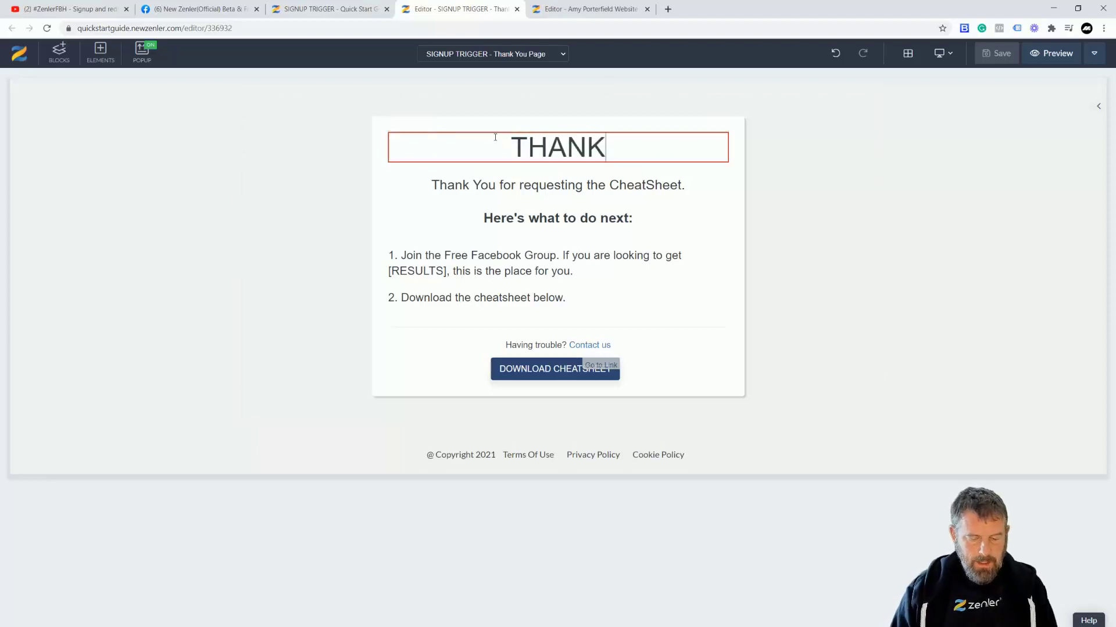
type(" YOU FOR RE")
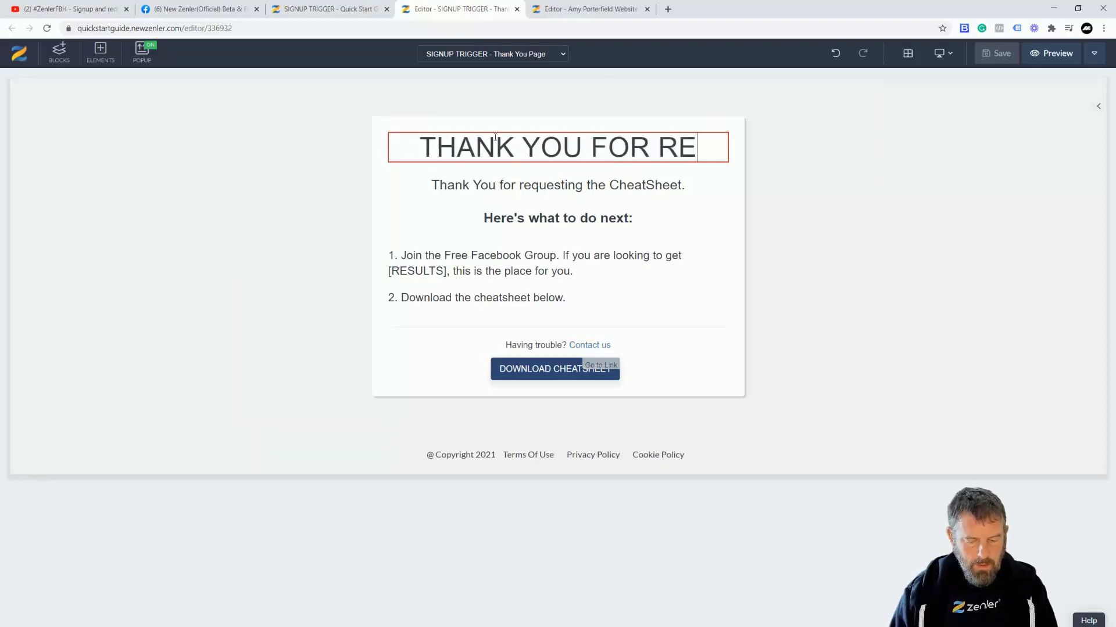
type("GISTERING")
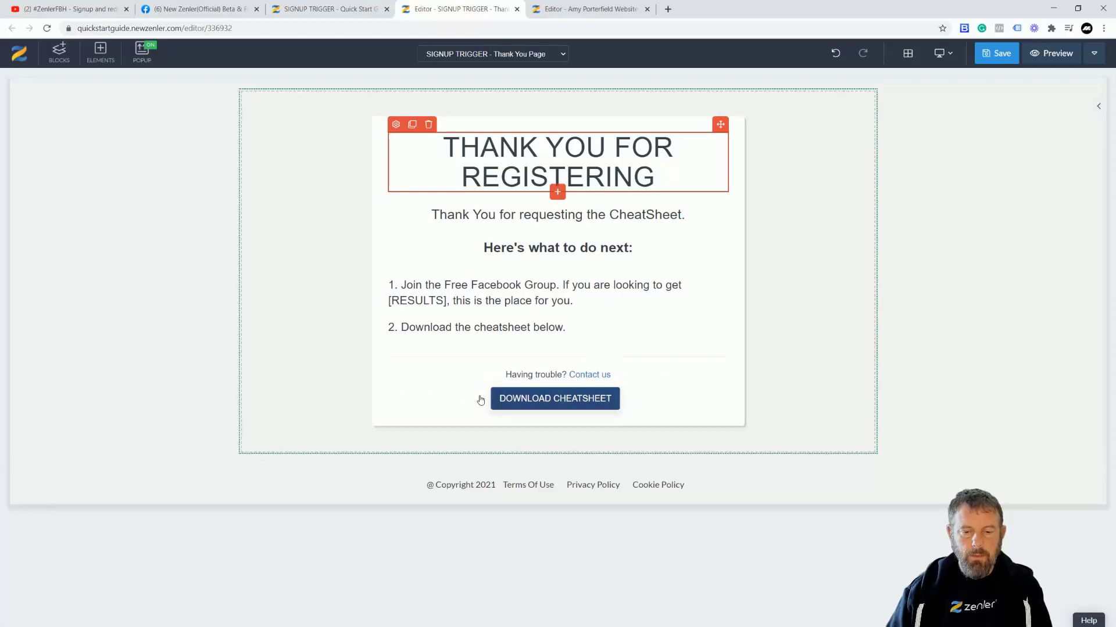
Step: Delete the DOWNLOAD CHEATSHEET button, the 'Having trouble?' line and the 'Download the cheatsheet below' line
left_click(494, 406)
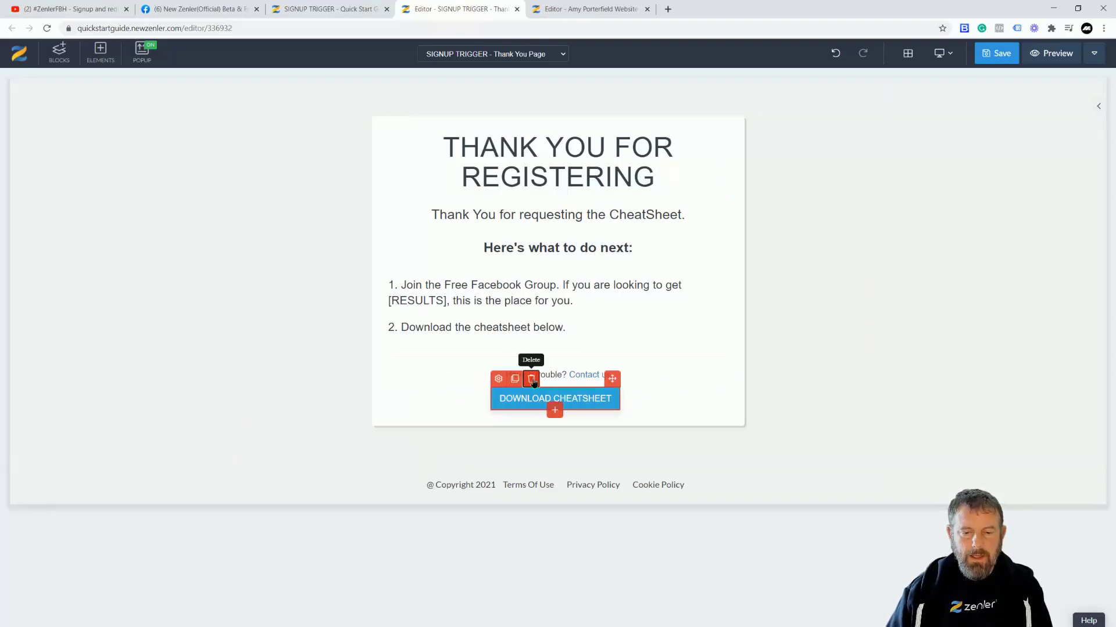
left_click(530, 378)
left_click(592, 179)
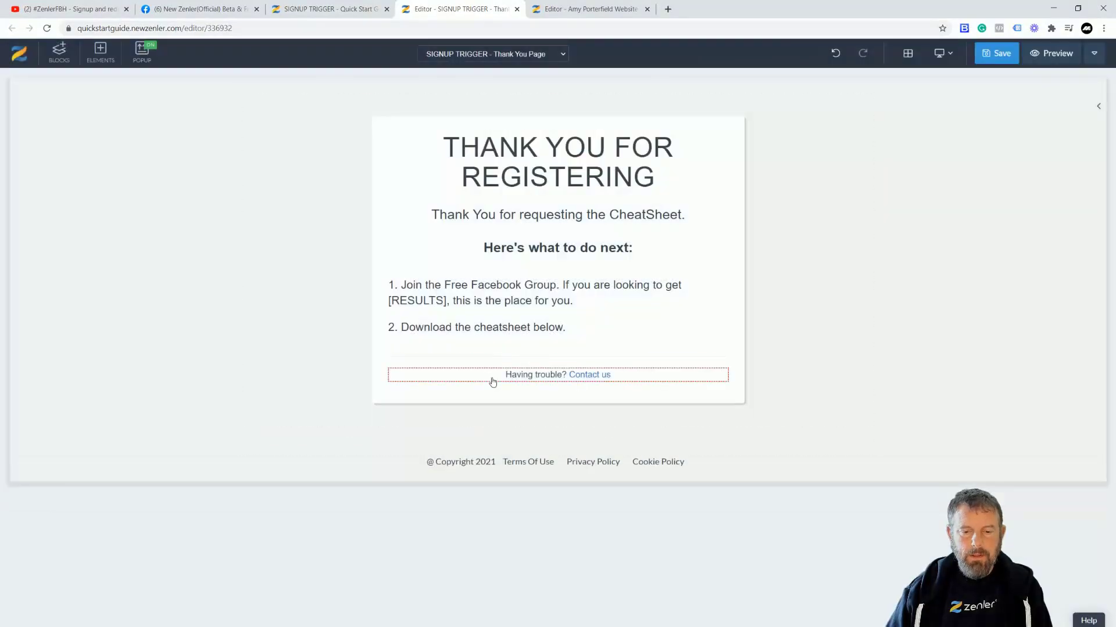
left_click(492, 380)
left_click(429, 360)
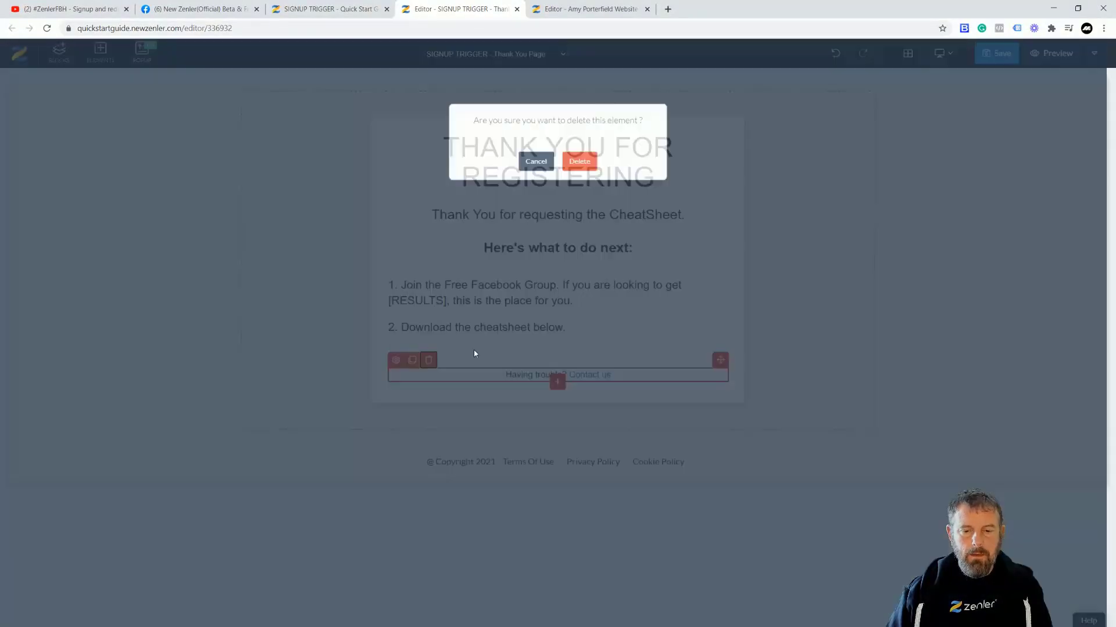
left_click(579, 172)
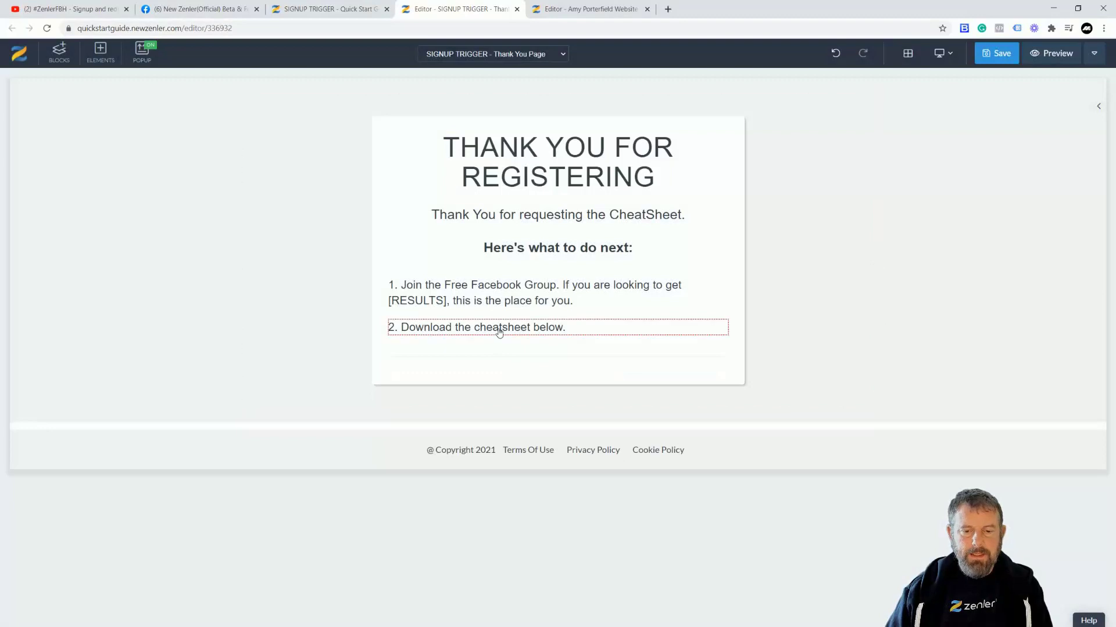
left_click(499, 327)
left_click(429, 313)
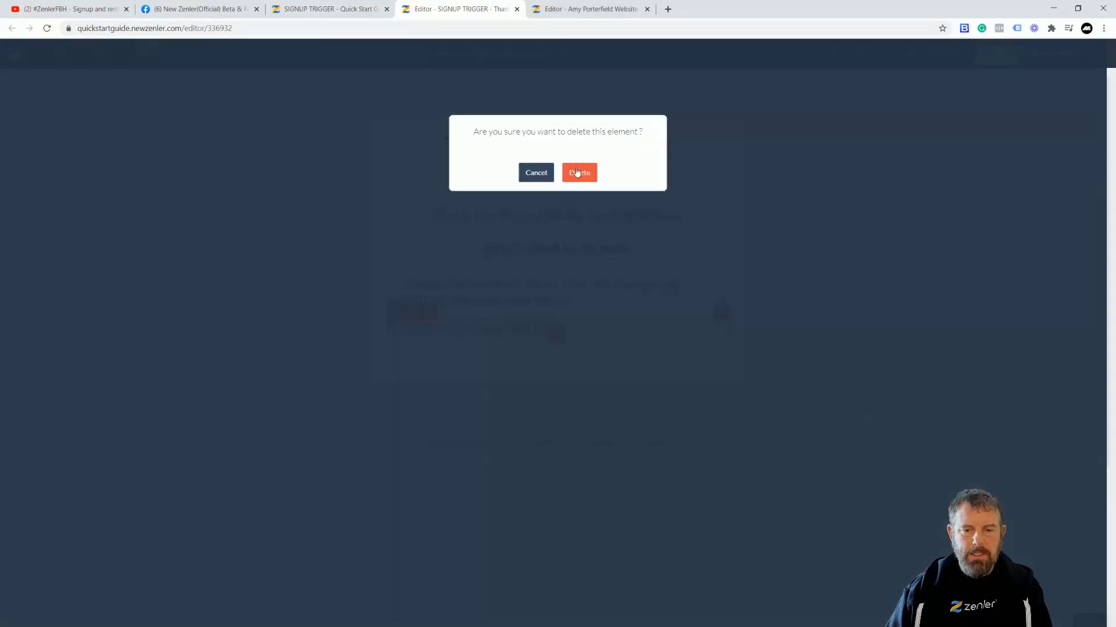
left_click(579, 172)
Step: Delete the Facebook Group line, the 'Here's what to do next:' heading and the CheatSheet thank-you text
left_click(480, 304)
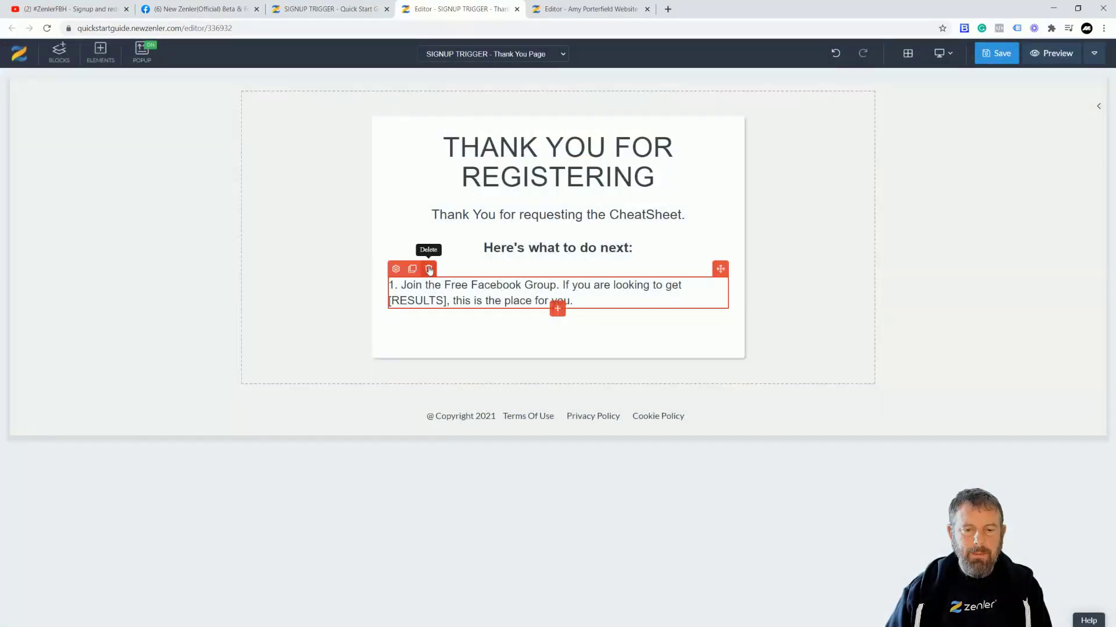
left_click(429, 269)
left_click(566, 174)
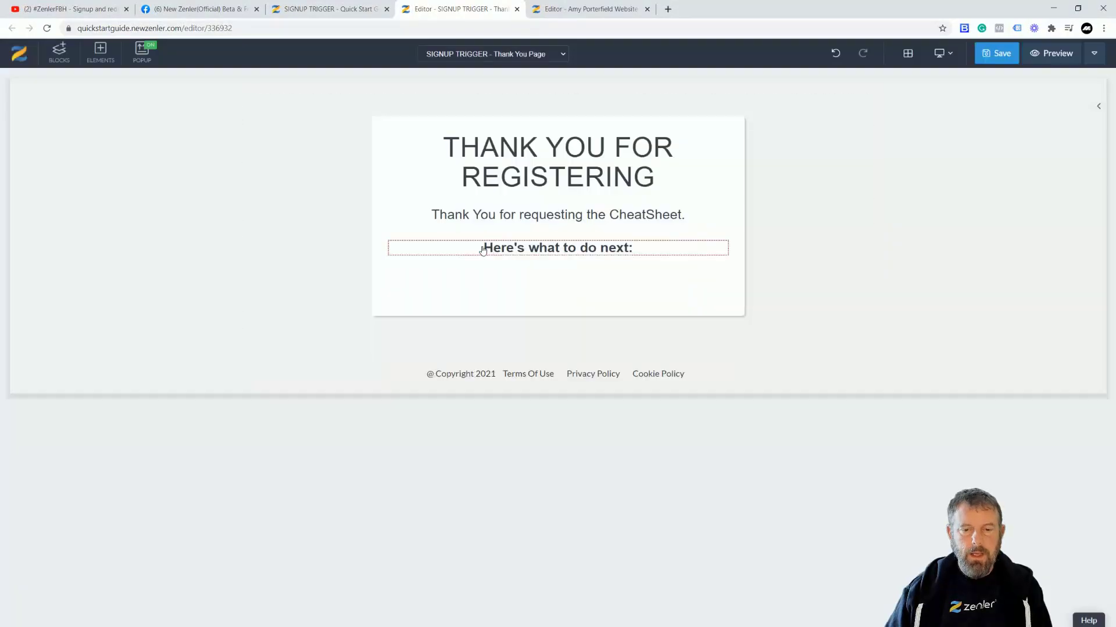
left_click(499, 241)
left_click(430, 232)
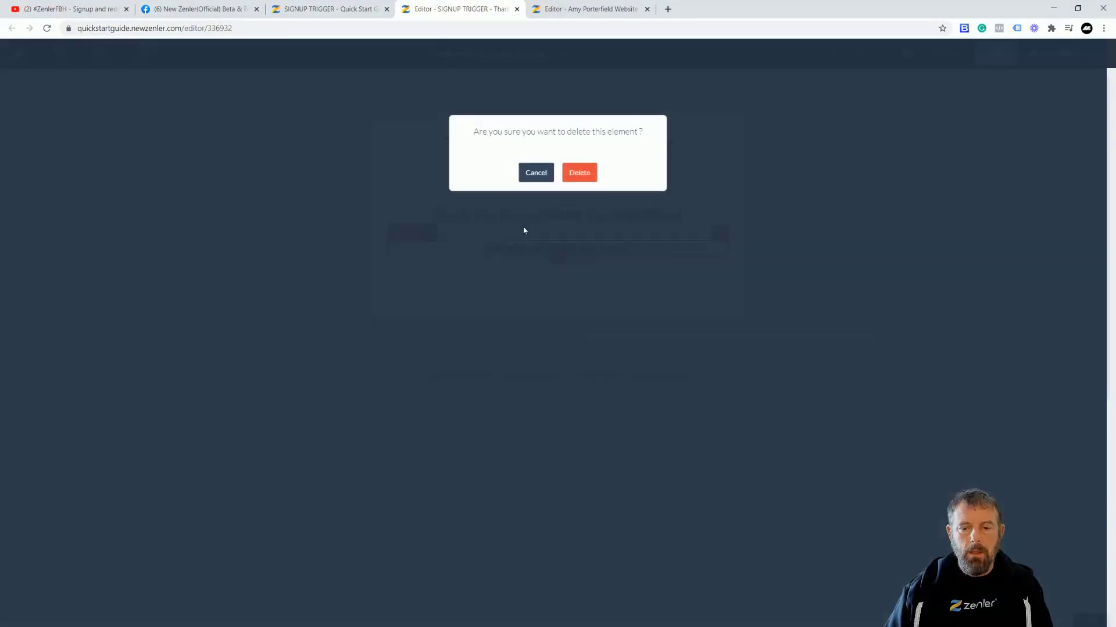
left_click(573, 173)
left_click(453, 214)
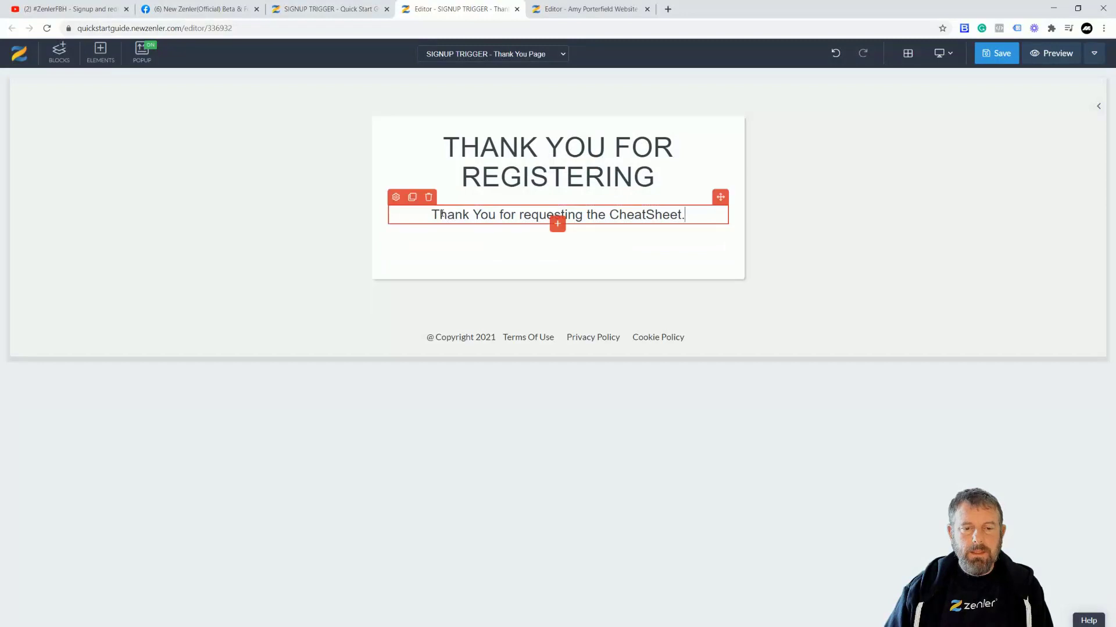
left_click(428, 197)
left_click(577, 172)
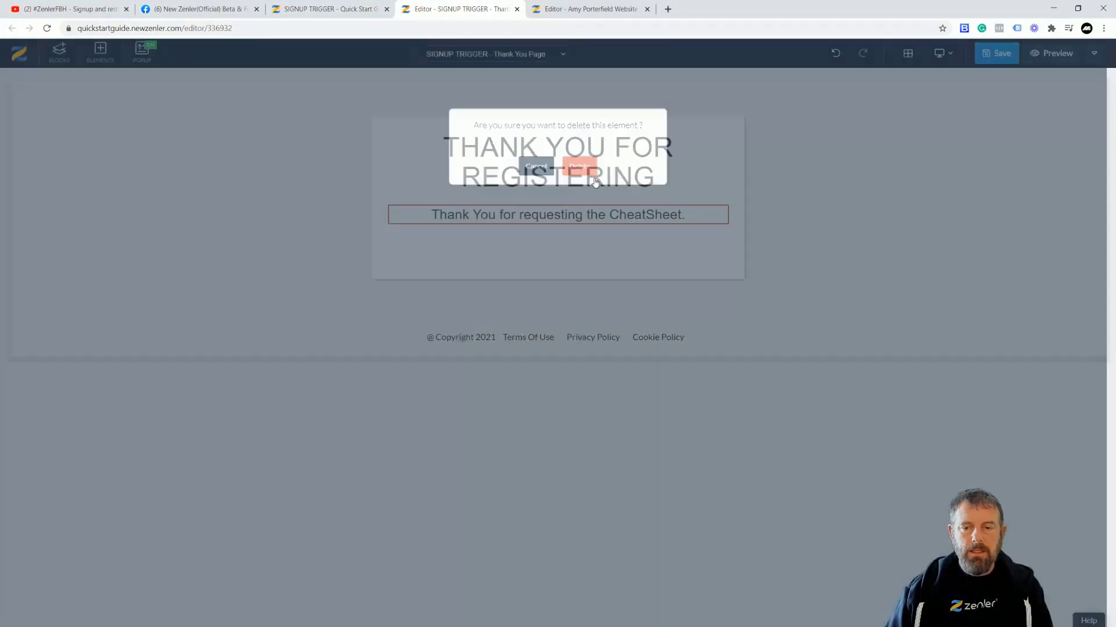
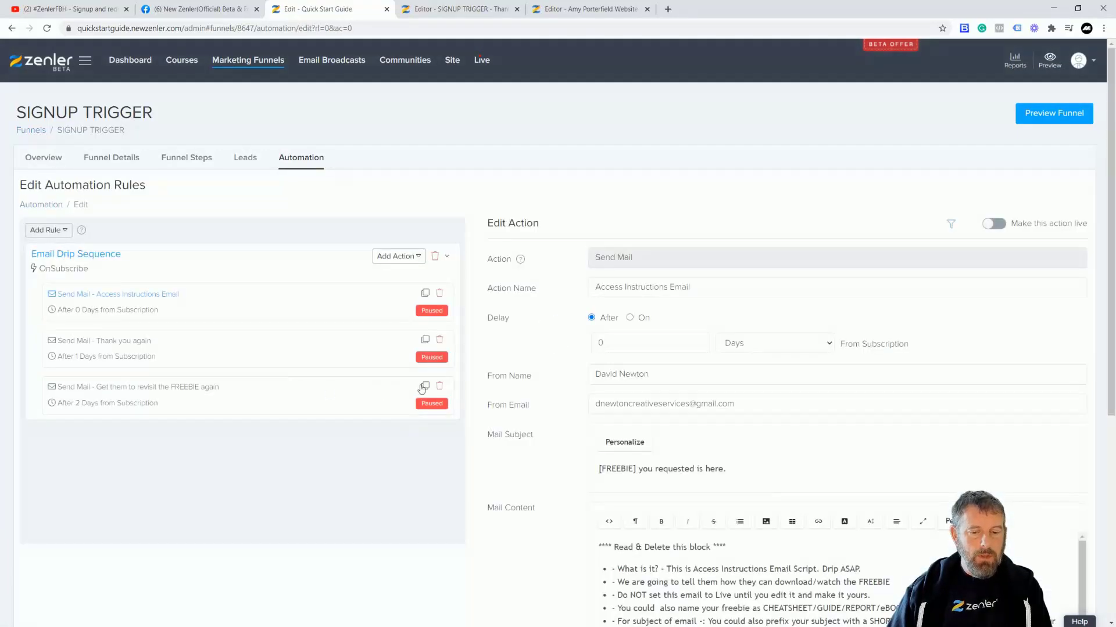
Step: Delete the 'Get them to revisit' and 'Thank you again' emails, then open Access Instructions Email
left_click(440, 386)
left_click(590, 399)
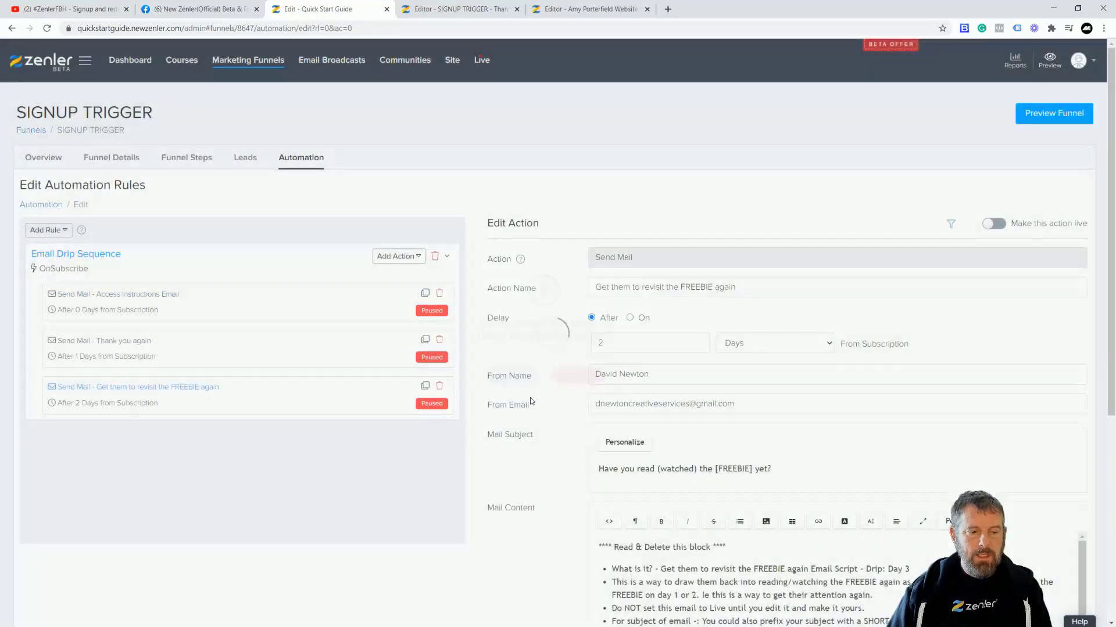
left_click(443, 341)
left_click(595, 399)
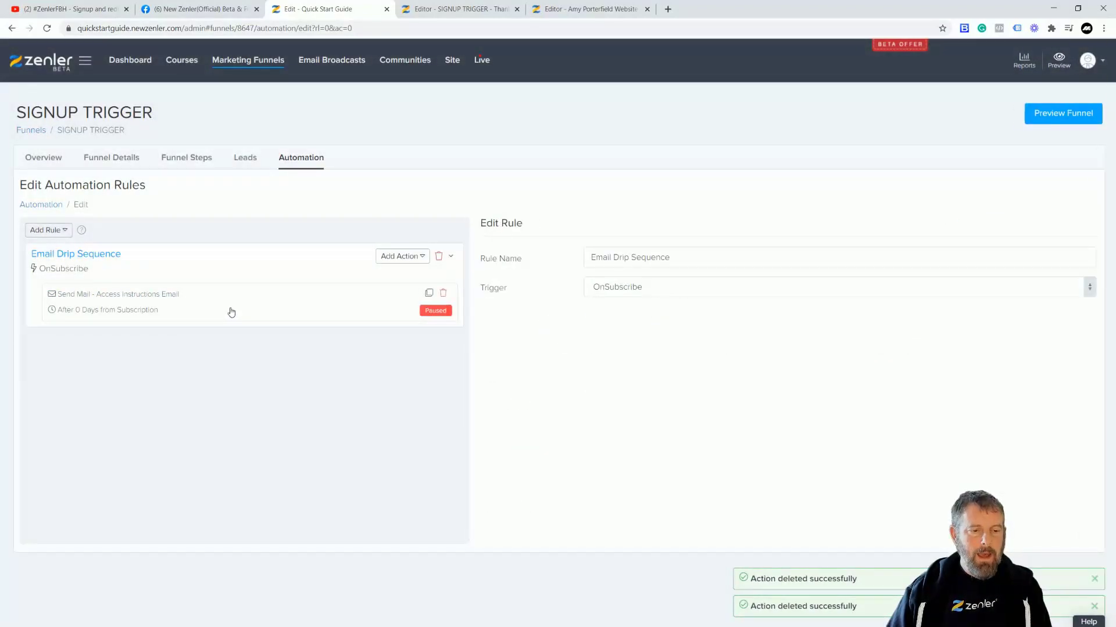
left_click(228, 312)
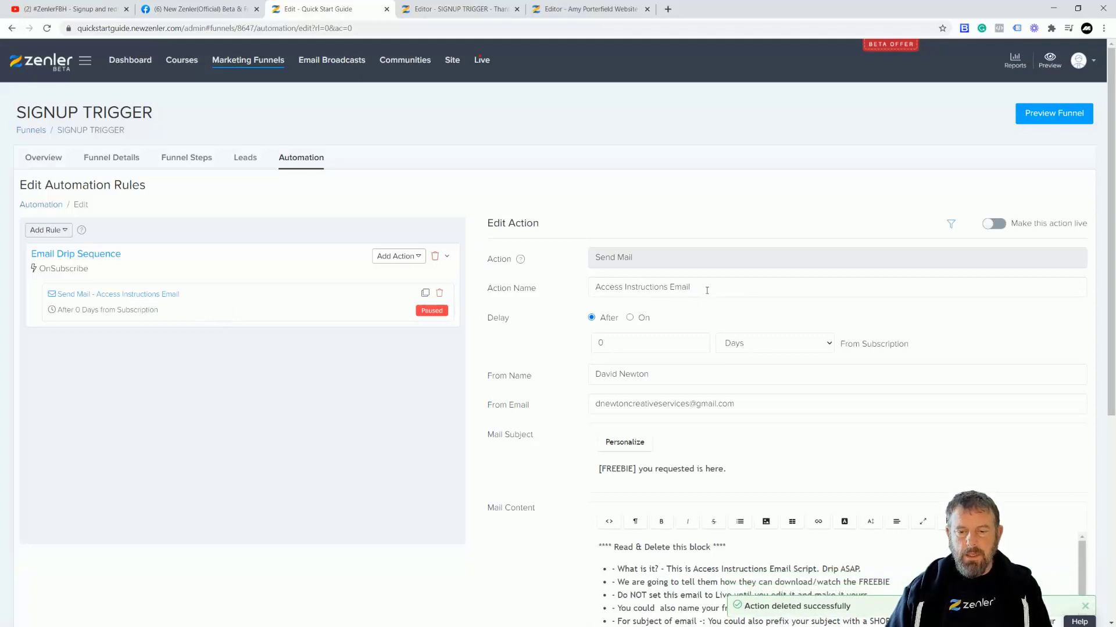
Step: Rename the action 'Trigger thankyou' and set the subject to 'THank you you are REGISTERED WITH US'
triple_click(684, 286)
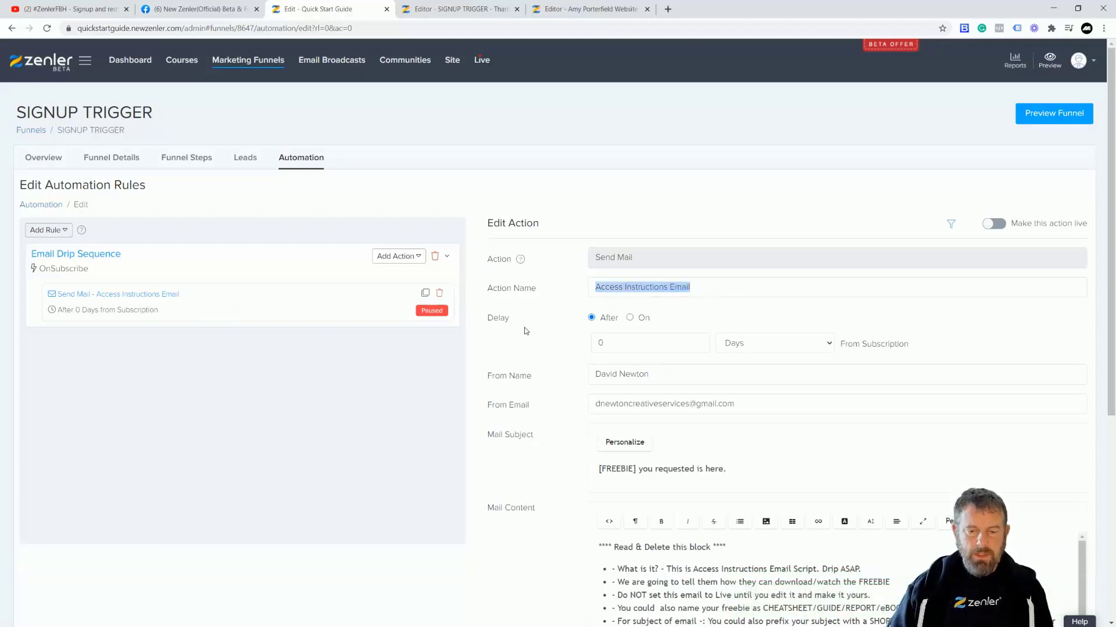
type("Trigger thankyou")
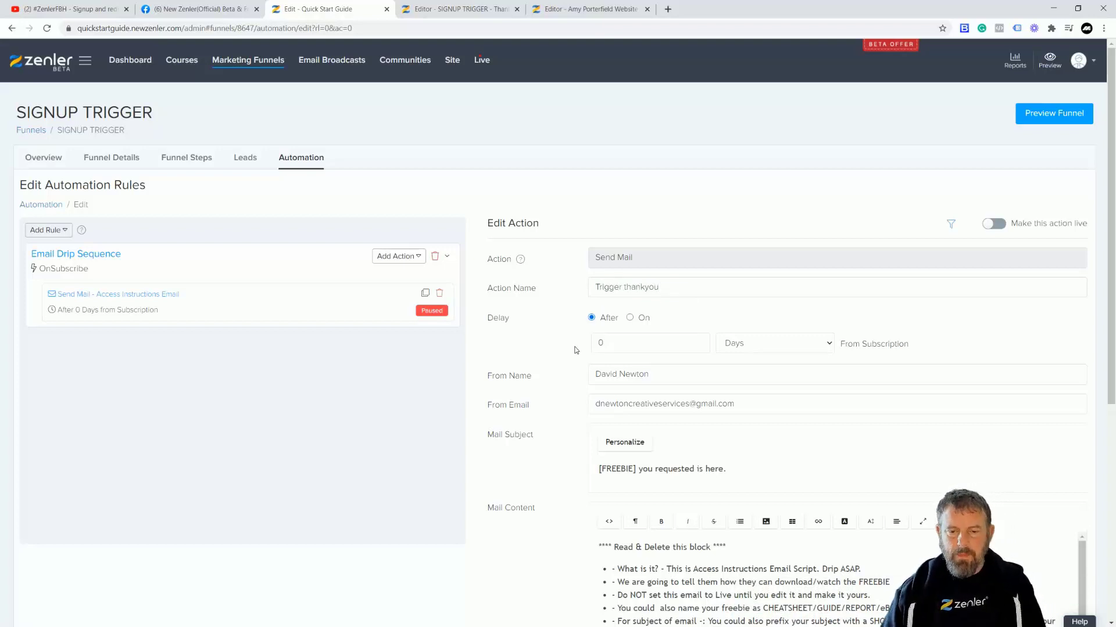
scroll(576, 349, "down", 2)
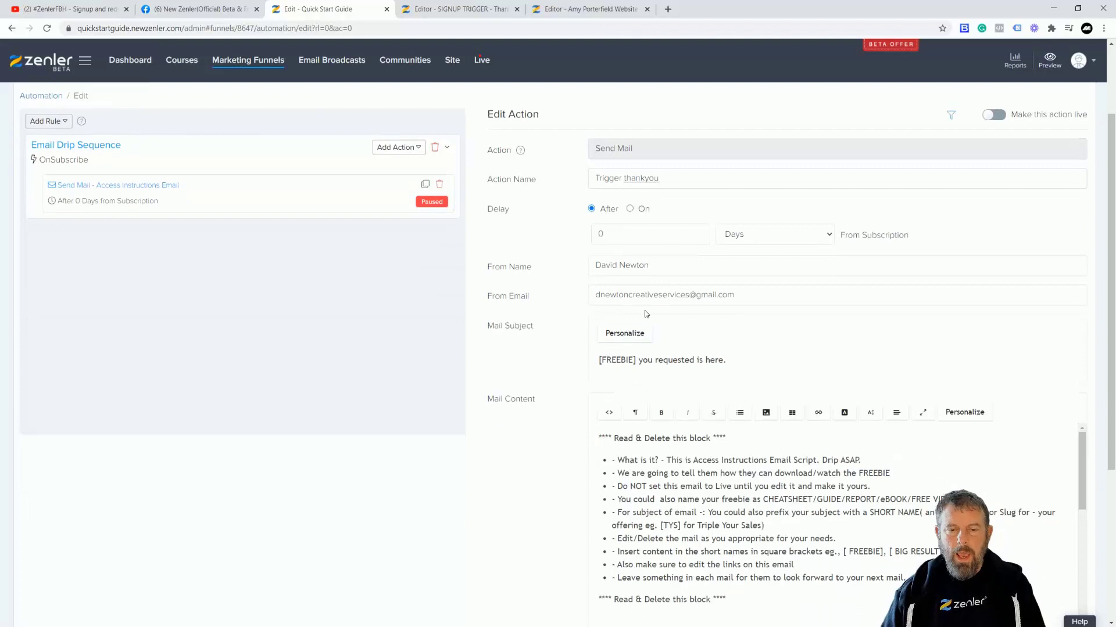
scroll(661, 297, "down", 2)
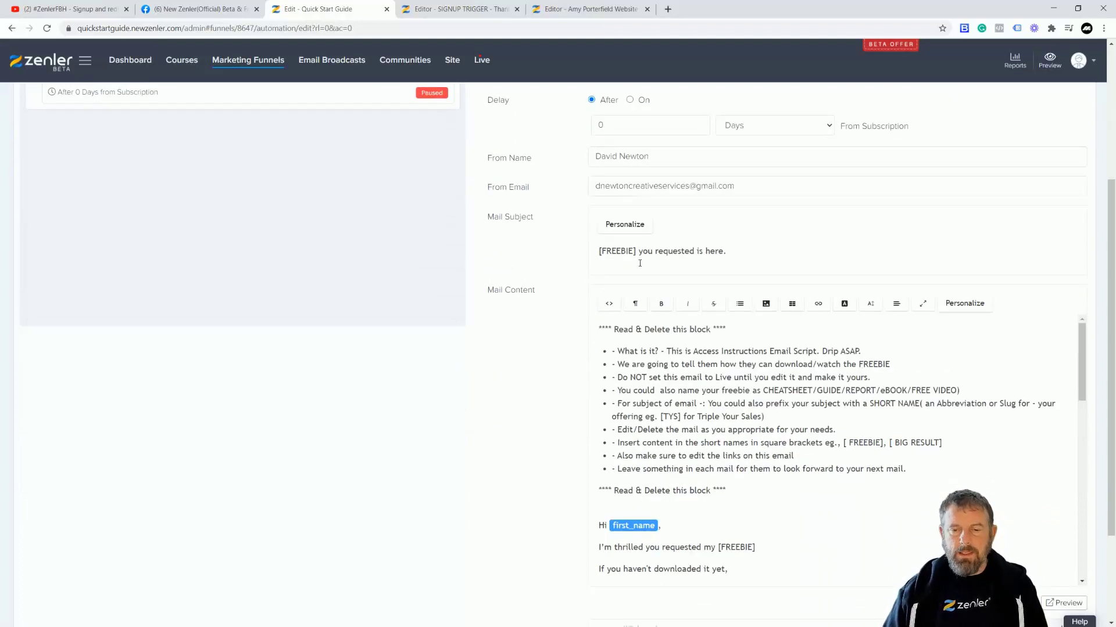
left_click(725, 261)
triple_click(771, 254)
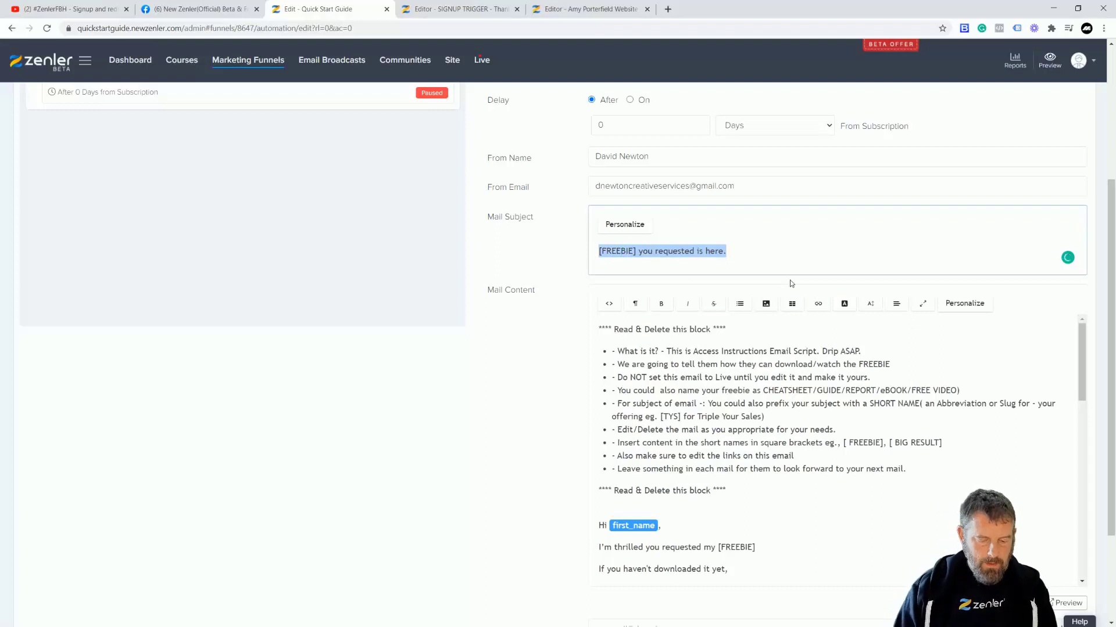
type("THank you")
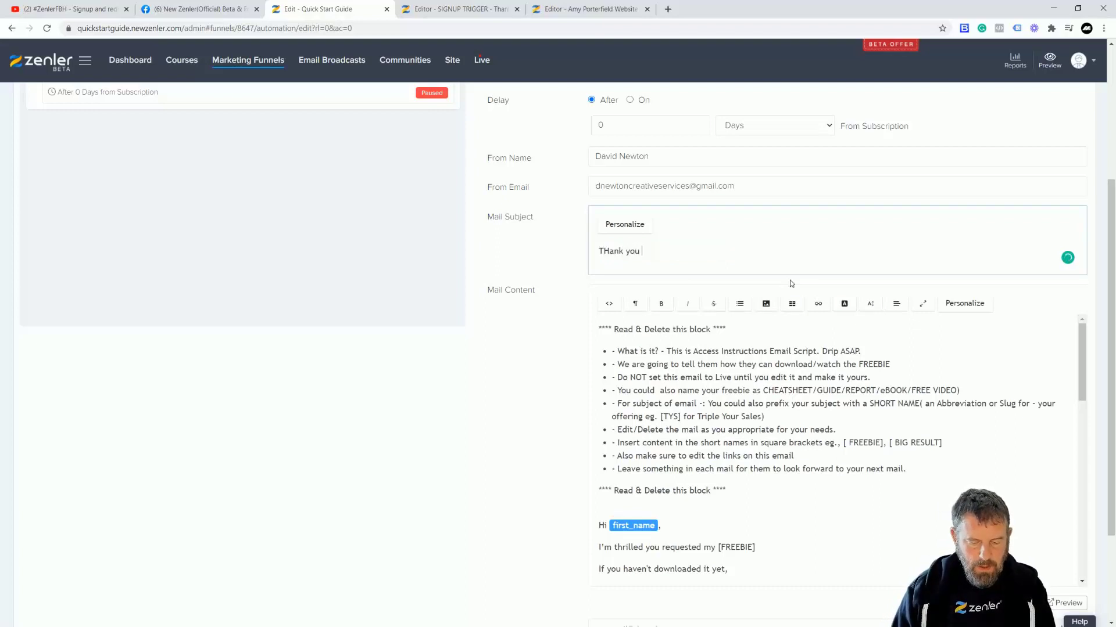
type(" you are REGISTERED WITH US")
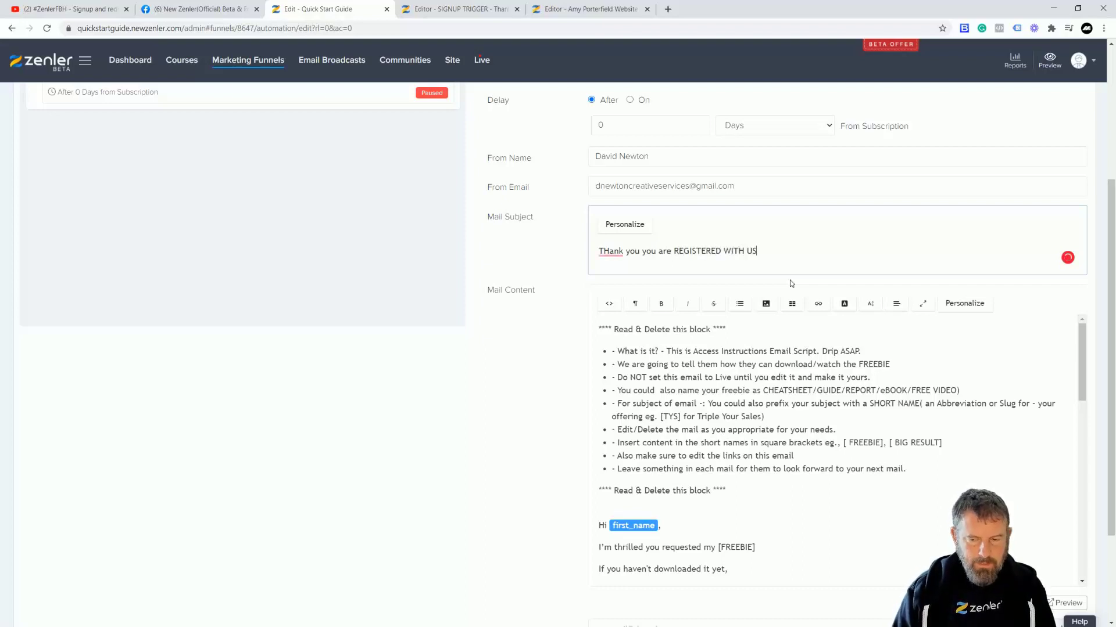
Step: Replace the body with 'Thank you for signing up stay tuned for the latest news from us', fixing 'Thank'
left_click(714, 405)
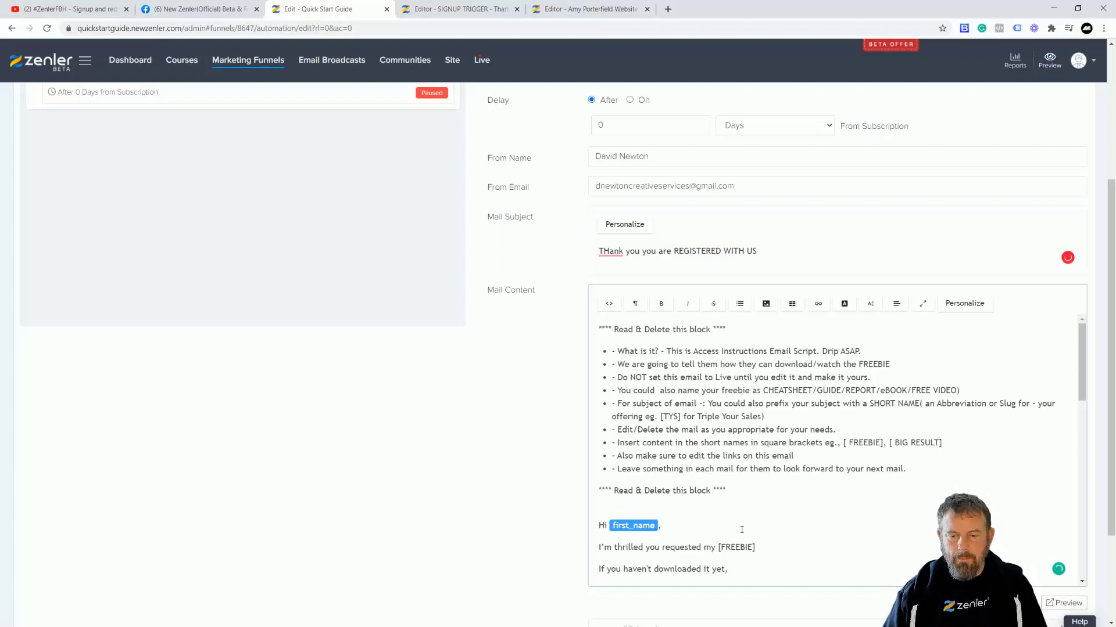
scroll(741, 530, "down", 2)
scroll(721, 407, "up", 2)
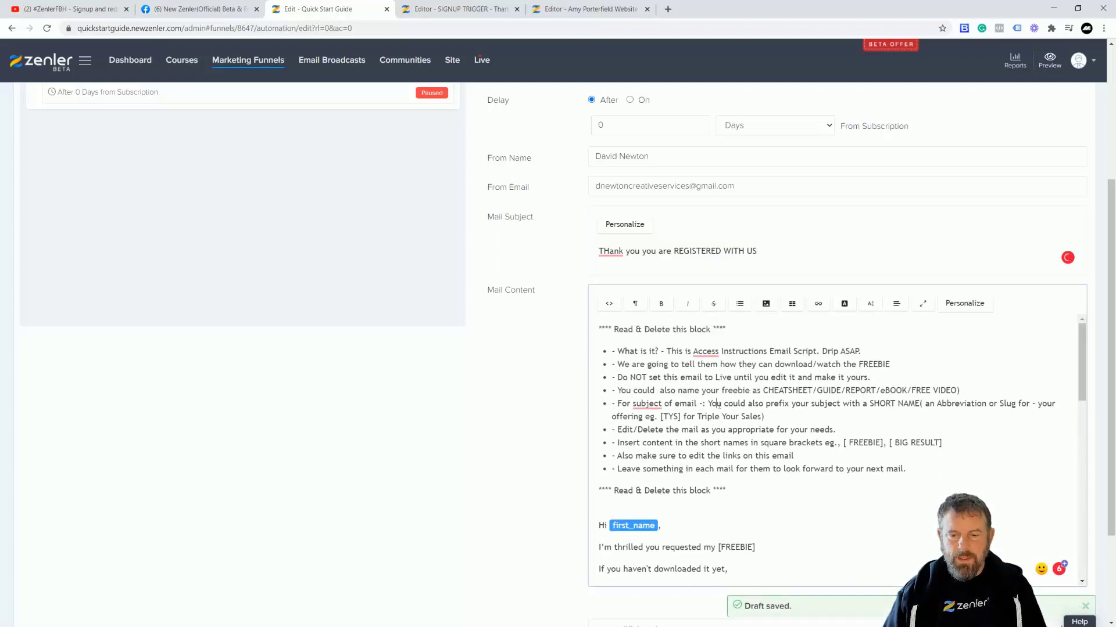
key("ctrl+a")
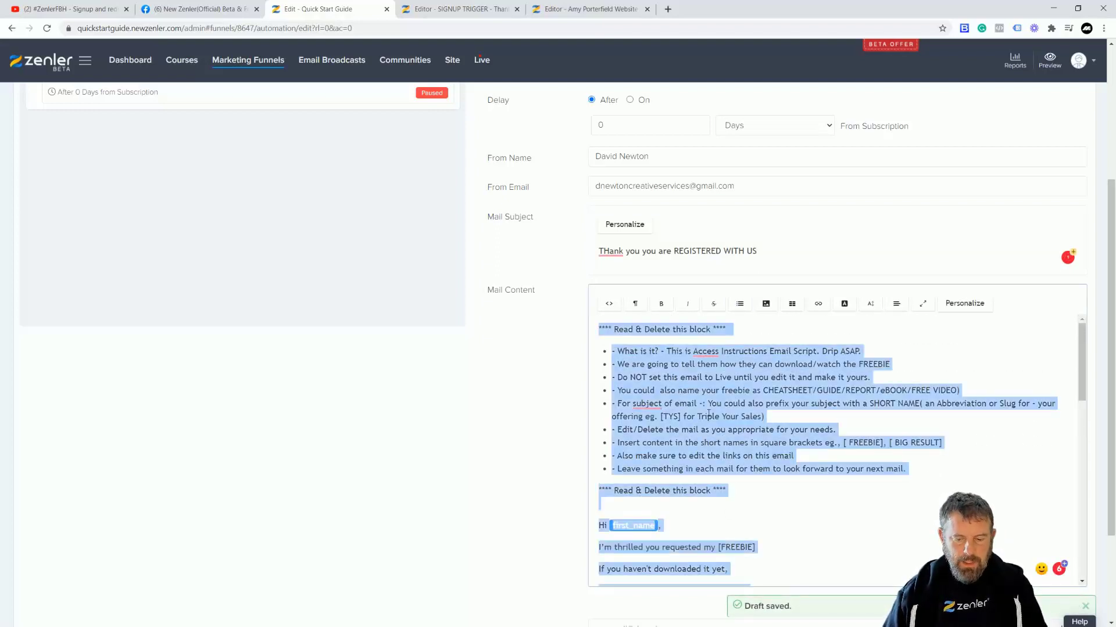
key("BackSpace")
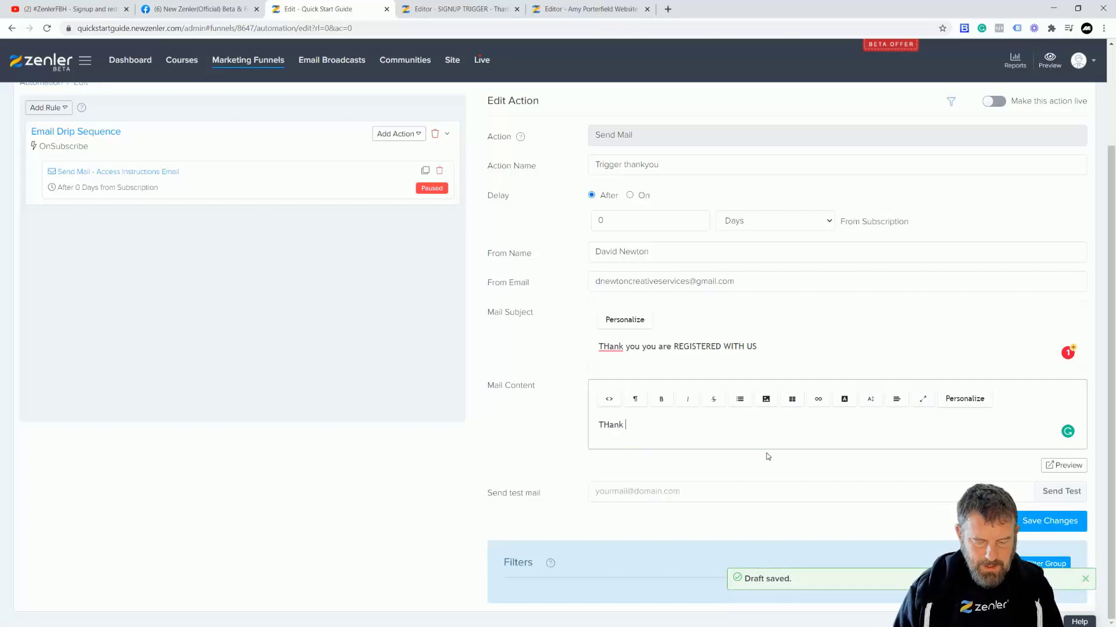
type("THank you for signing up stay tuned")
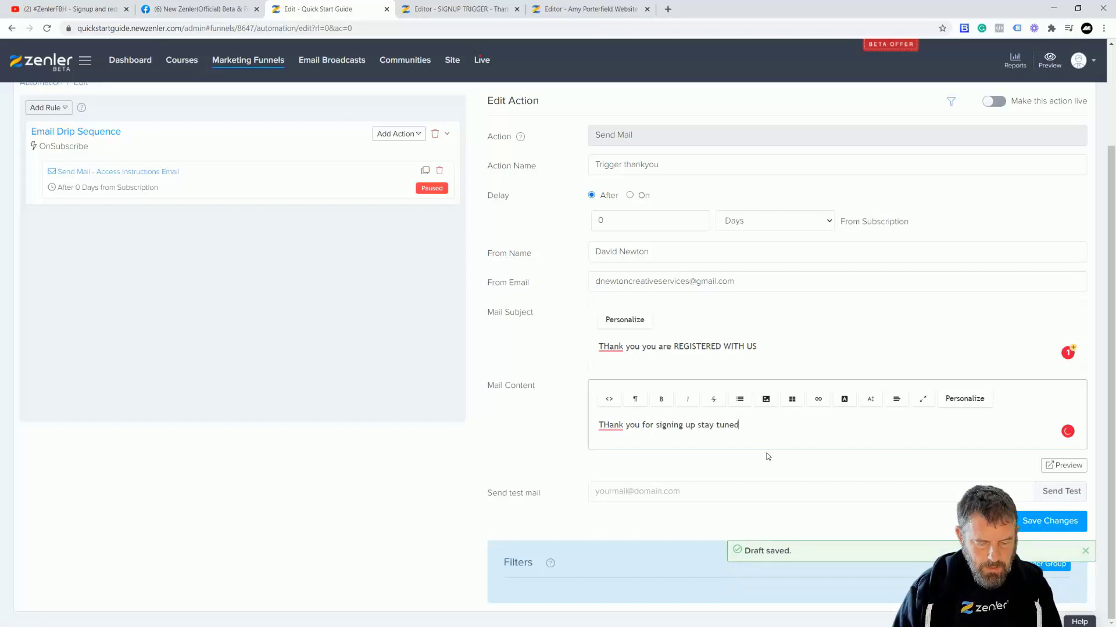
type(" for the latest news from us")
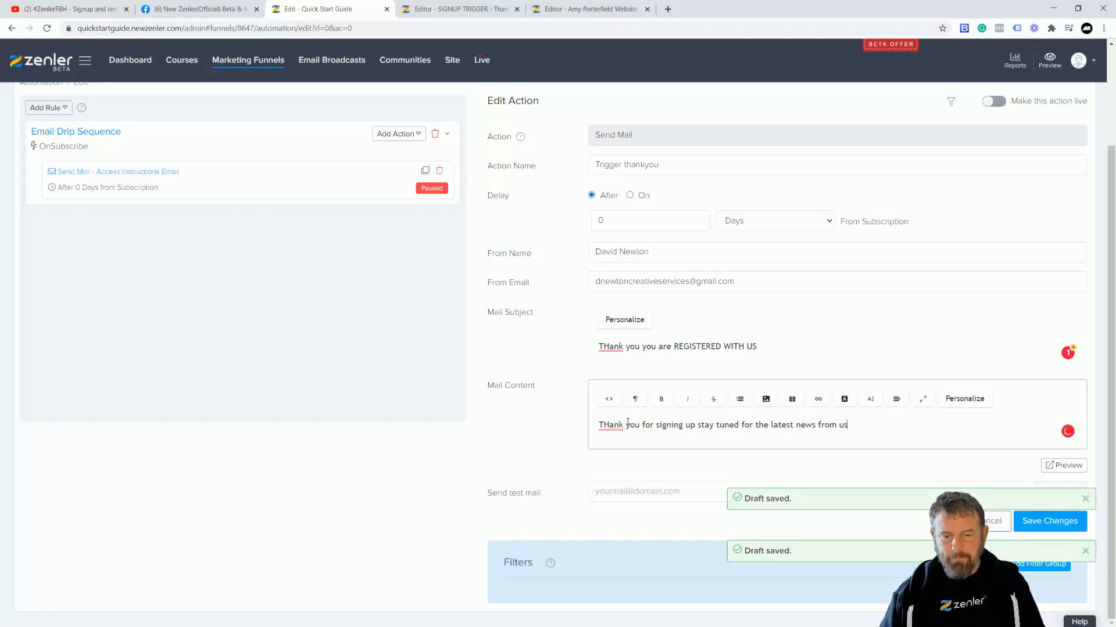
mouse_move(611, 425)
left_click(612, 455)
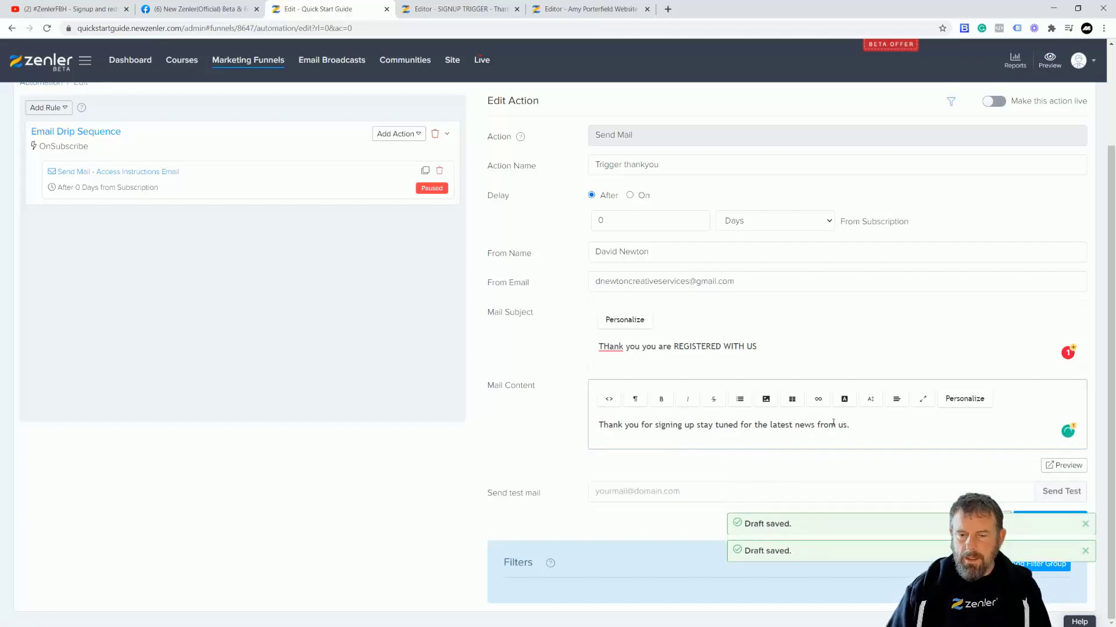
Step: Correct 'THank' to 'Thank' in the subject and select the 0-day delay value
left_click(610, 346)
left_click(616, 379)
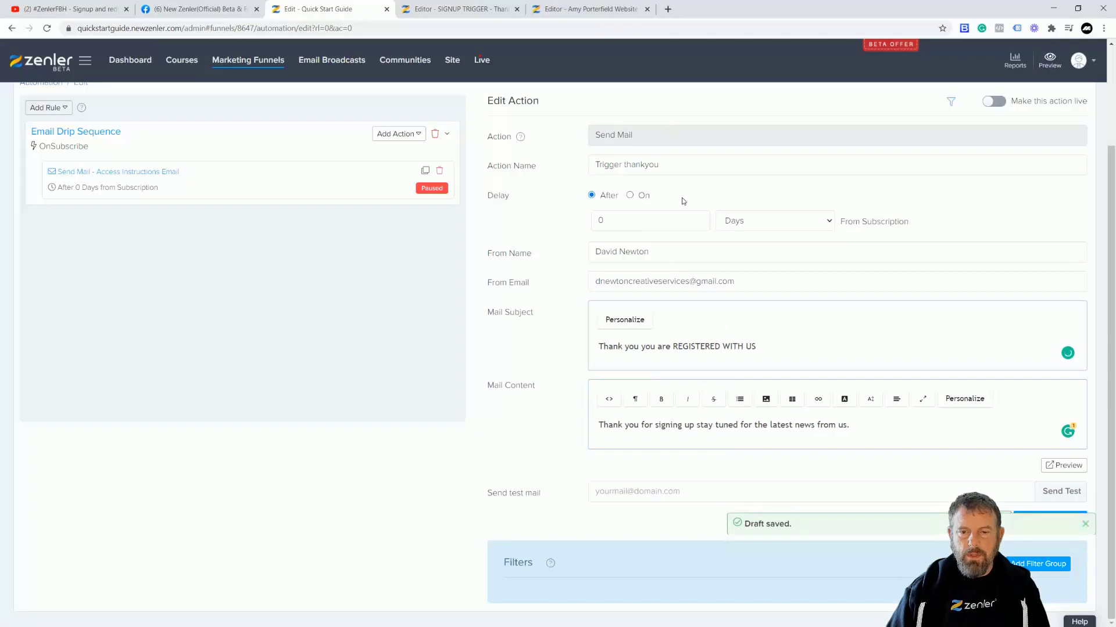
left_click_drag(604, 220, 579, 223)
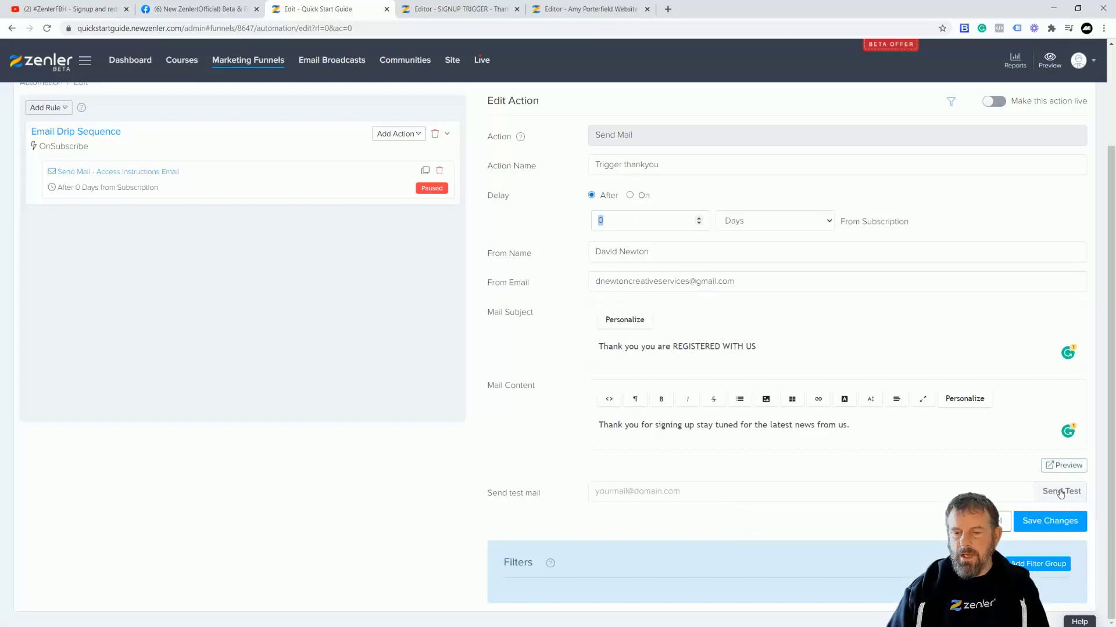
Step: Review the body and subject merge tags, then save the action, hitting the unsubscribe-link error
left_click(711, 411)
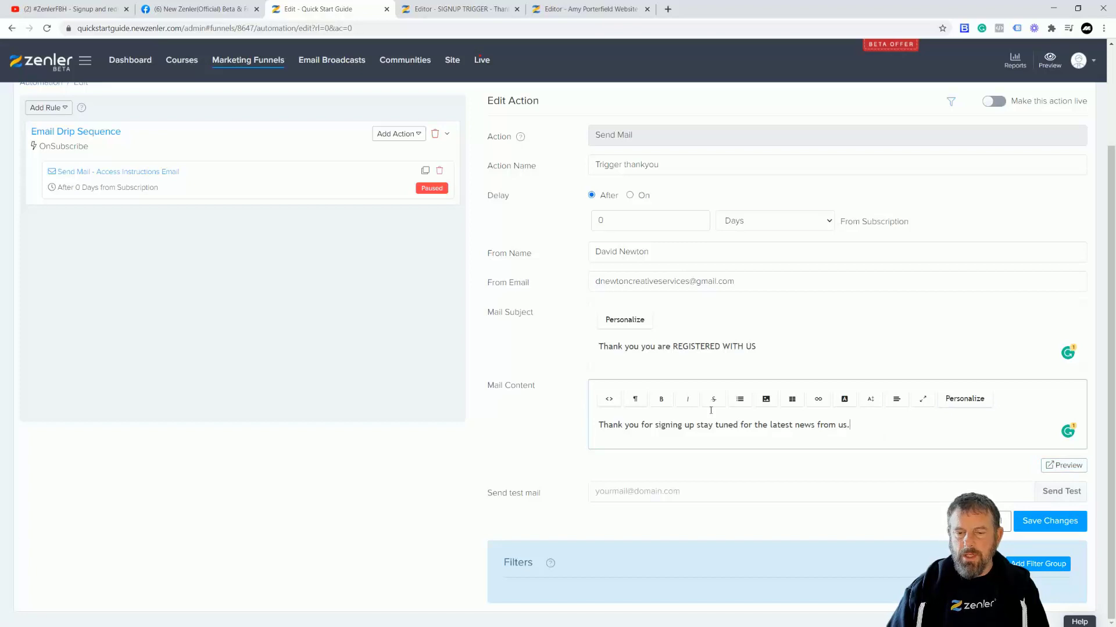
left_click(964, 407)
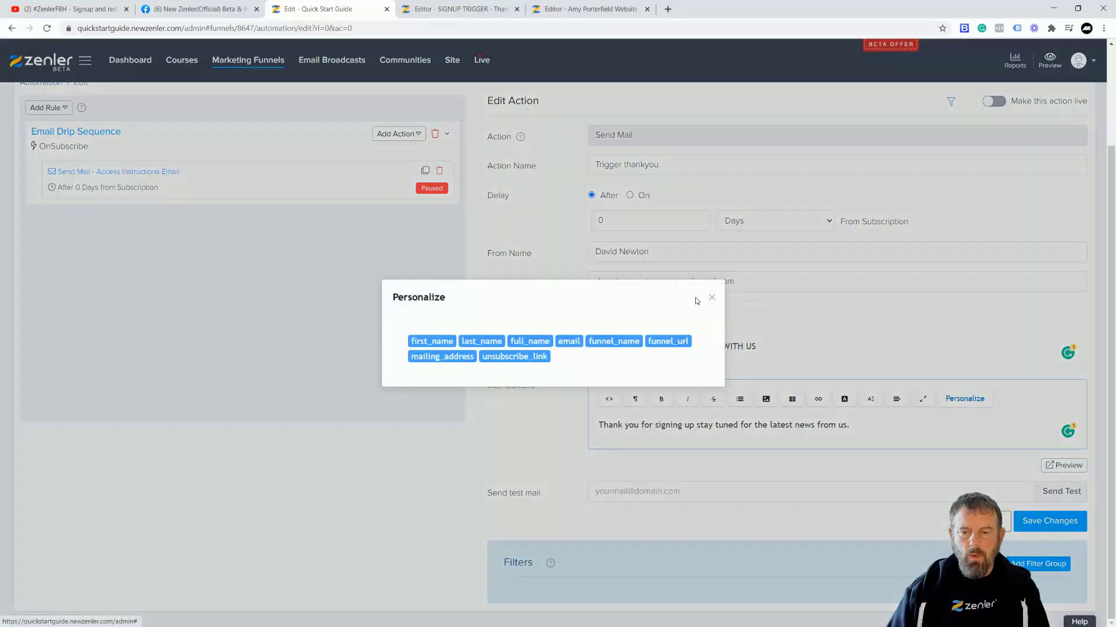
left_click(711, 298)
left_click(629, 326)
left_click(710, 306)
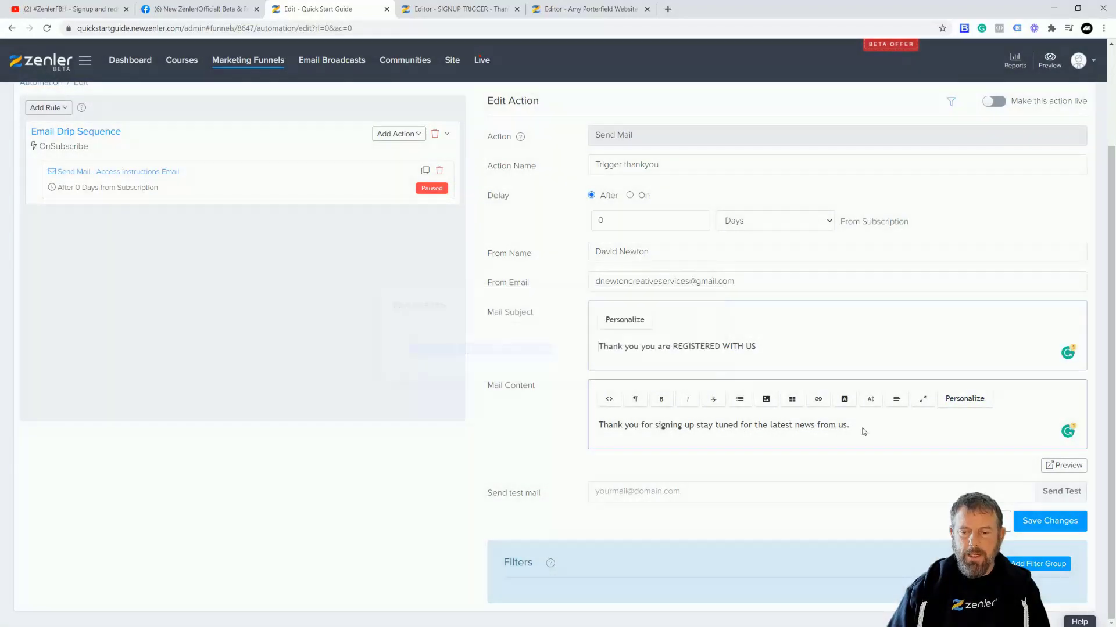
left_click(965, 398)
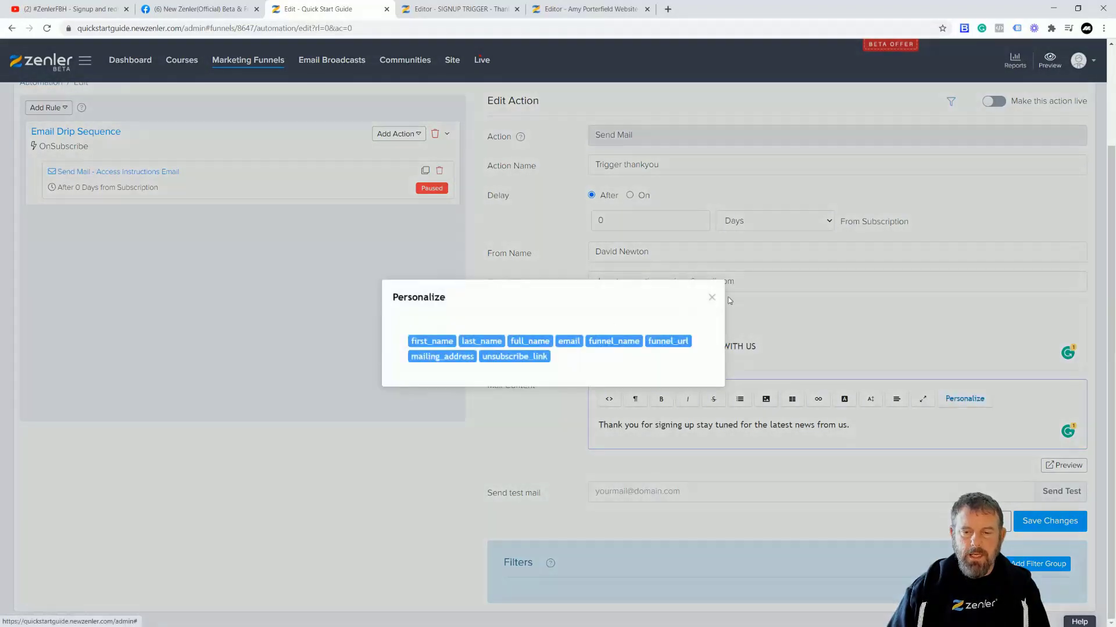
left_click(710, 298)
left_click_drag(614, 427, 903, 431)
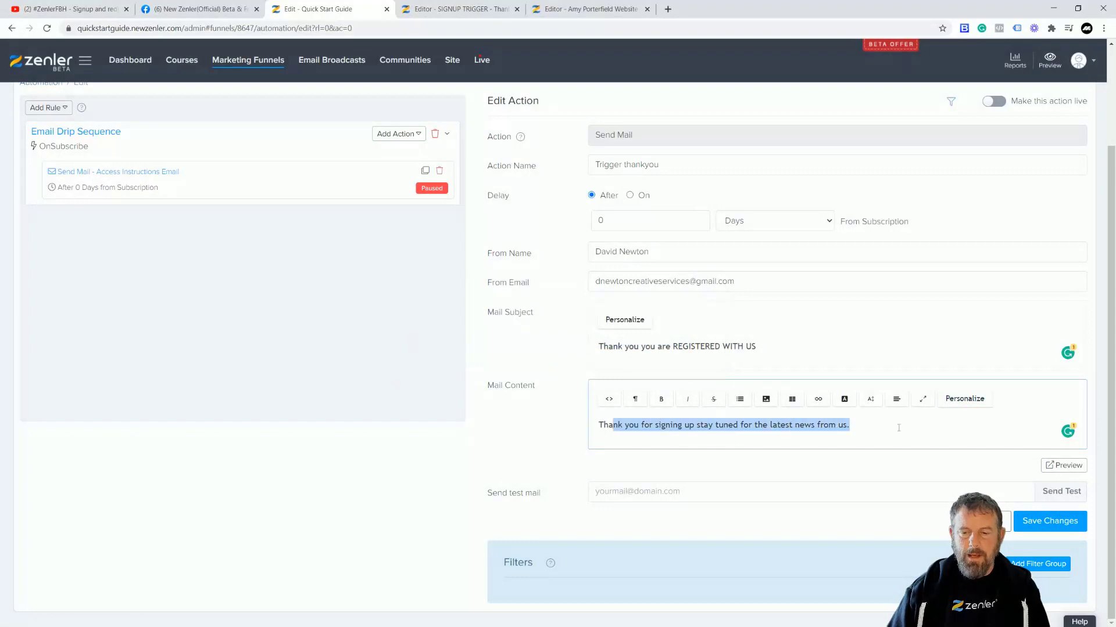
left_click(1038, 518)
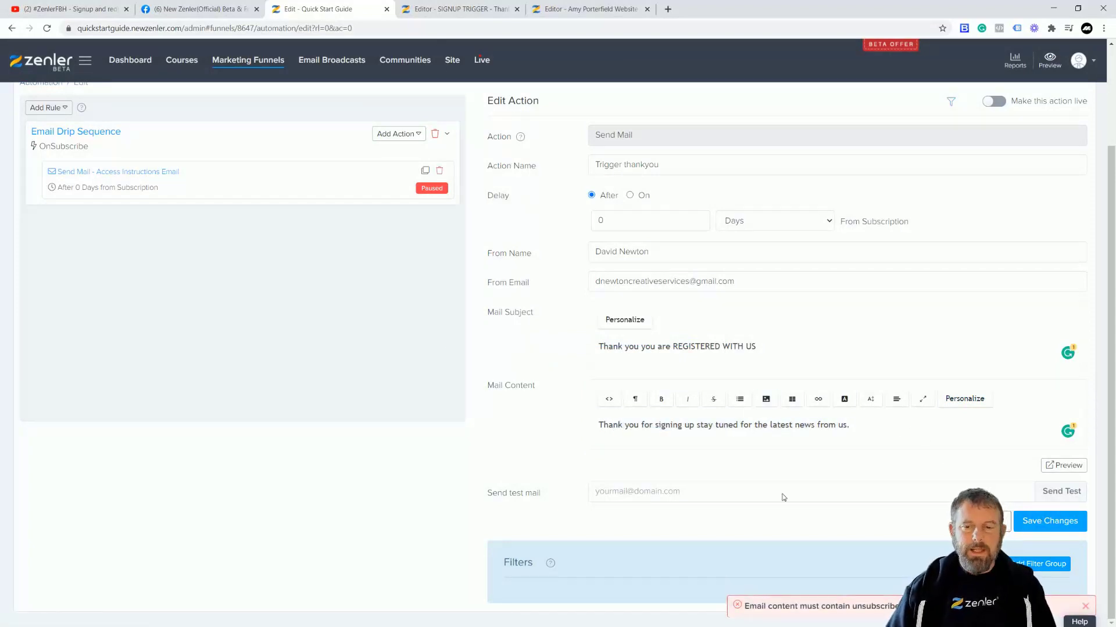
Step: Save the website page containing the newsletter popup
left_click(569, 10)
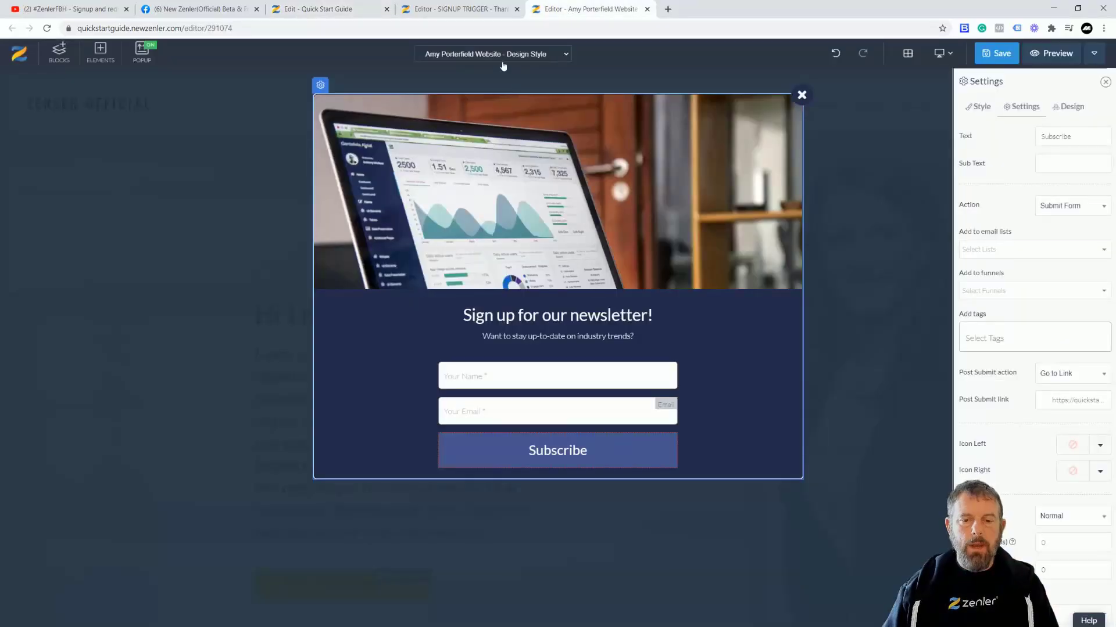
left_click(557, 451)
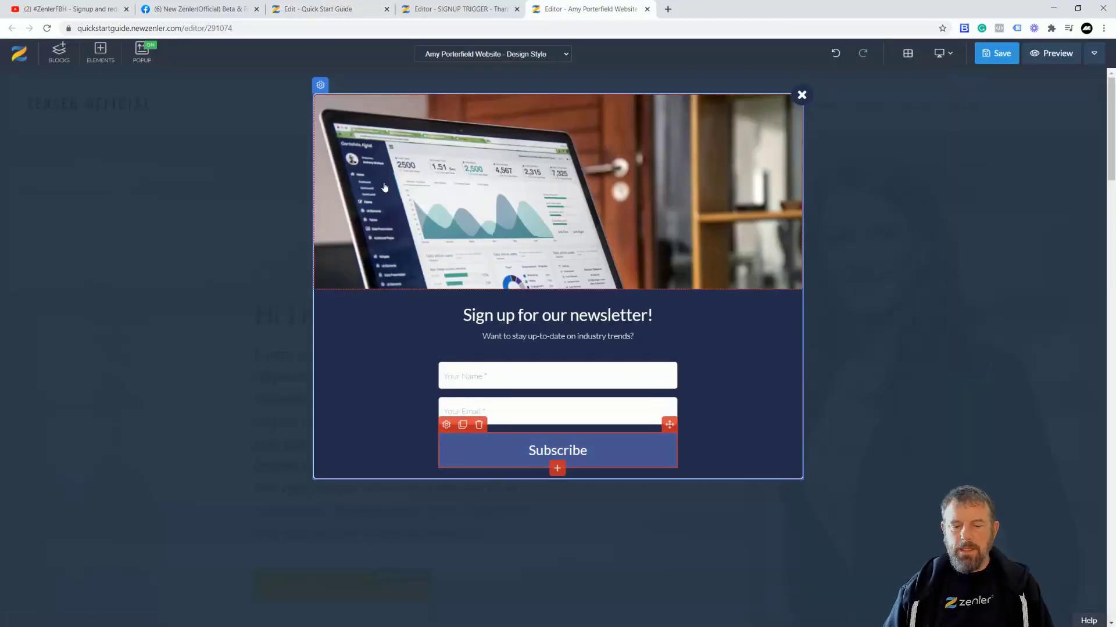
left_click(999, 53)
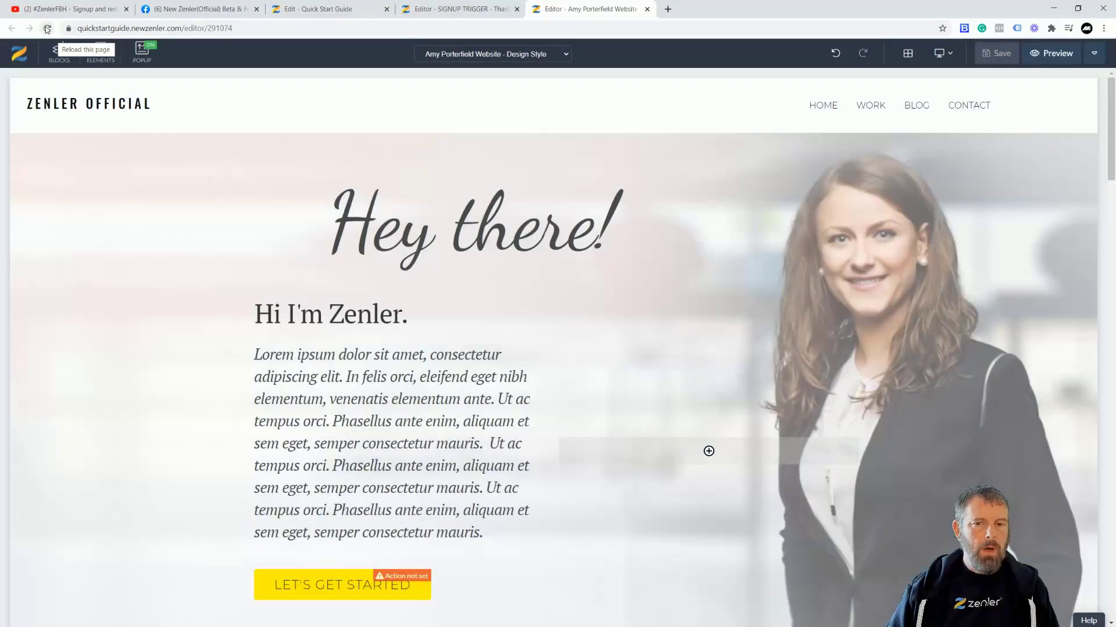
Step: Close the website and Thank You page editors, confirming Leave
left_click(647, 8)
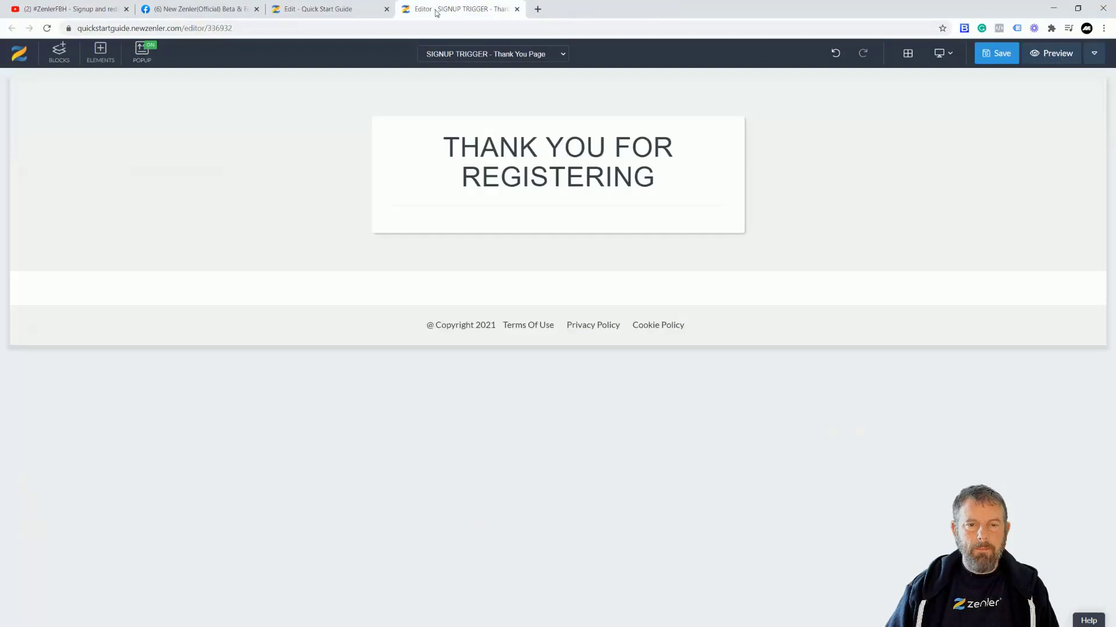
left_click(516, 9)
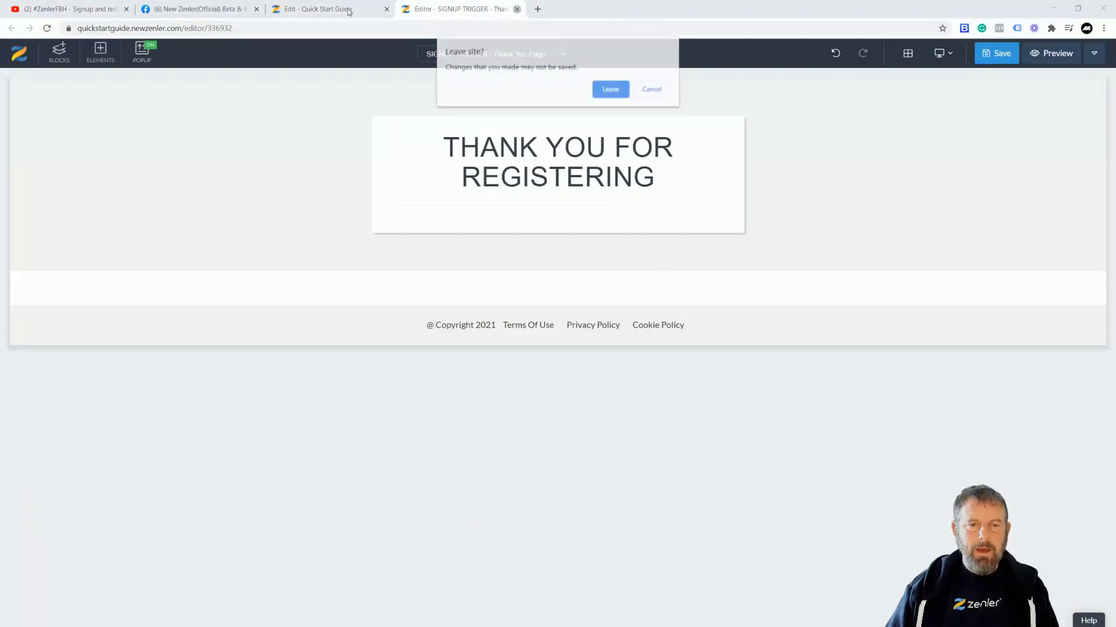
left_click(611, 90)
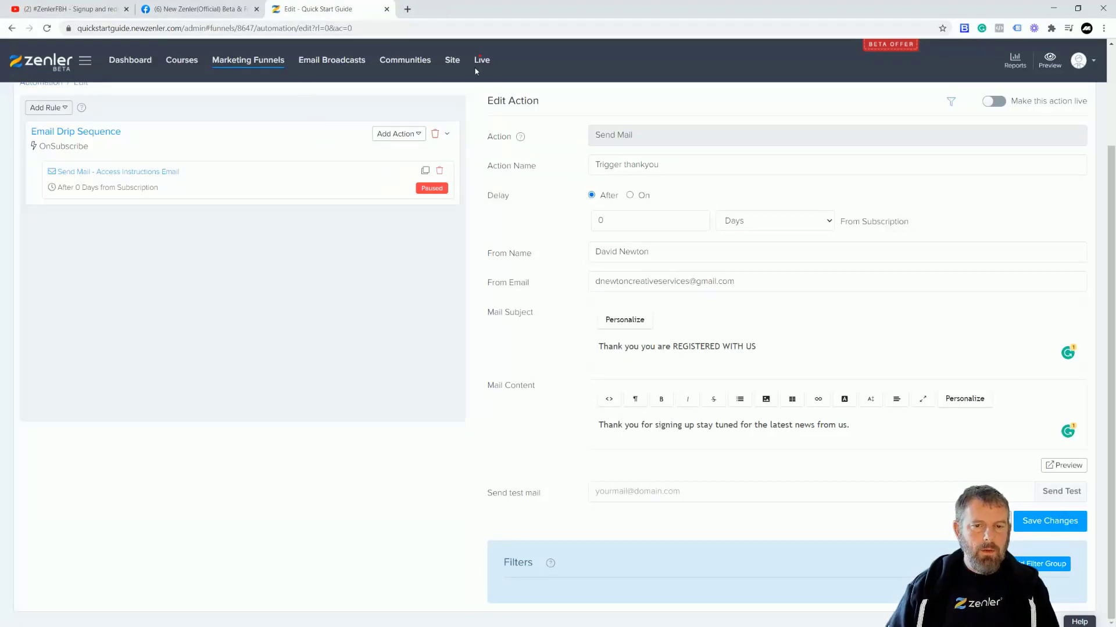
Step: Go through Site and Marketing Funnels to the SIGNUP TRIGGER funnel card
left_click(452, 61)
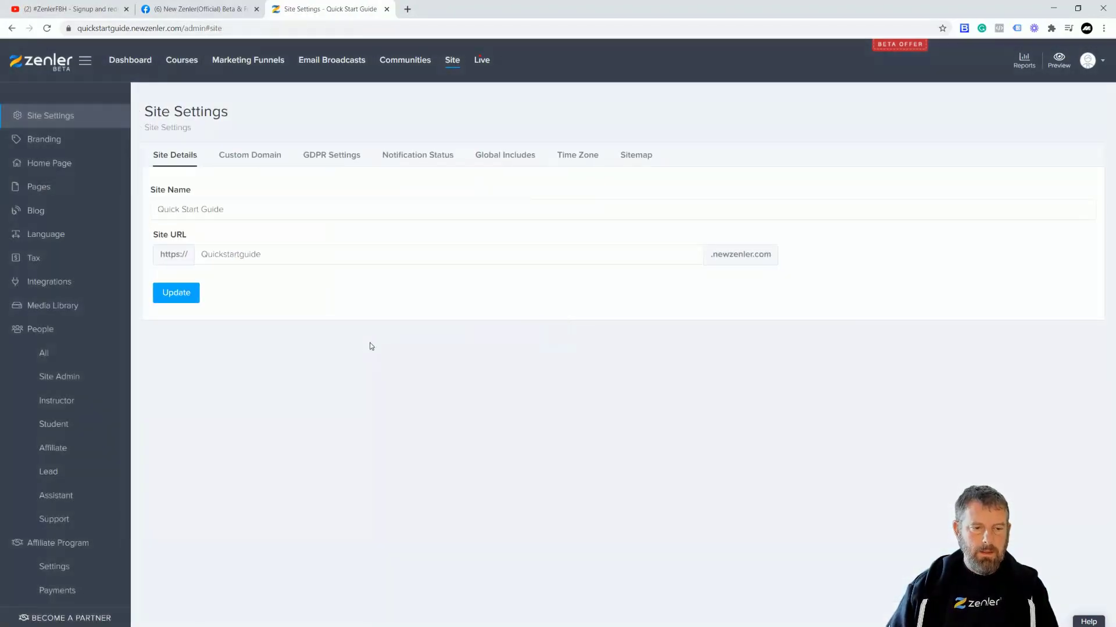
left_click(258, 63)
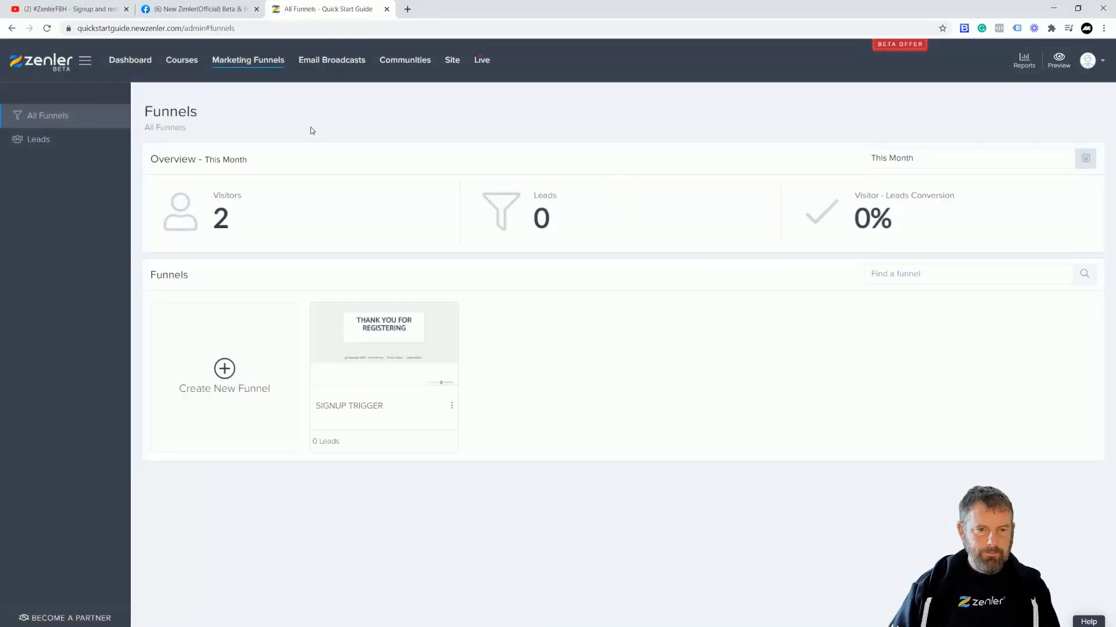
left_click(389, 345)
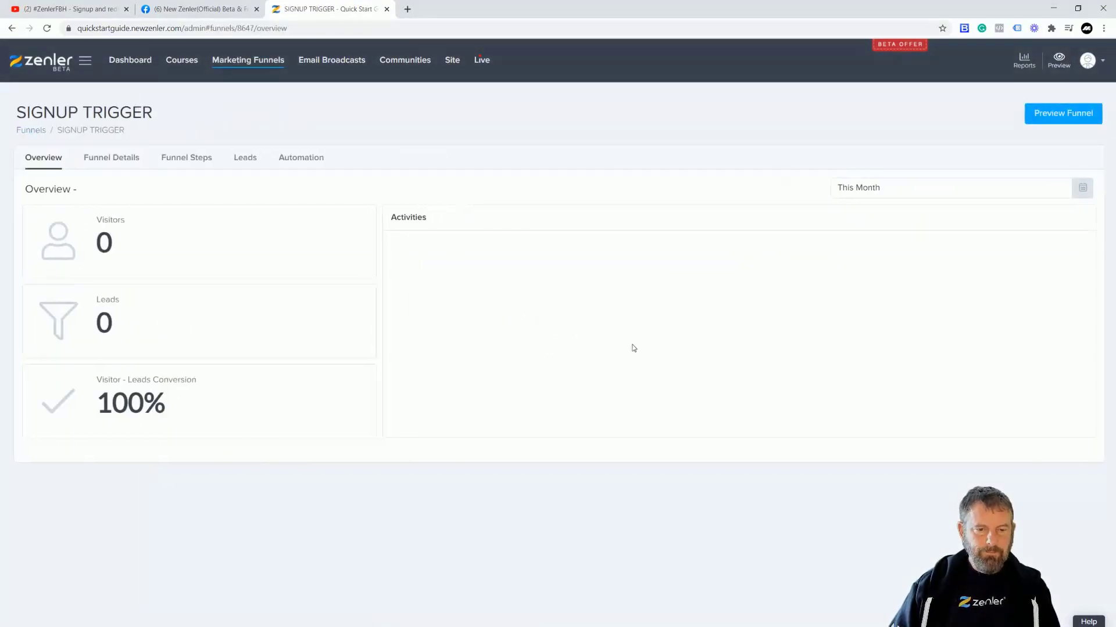
Step: In Automation's Email Drip Sequence, make Access Instructions Email live and apply it to existing leads
left_click(288, 158)
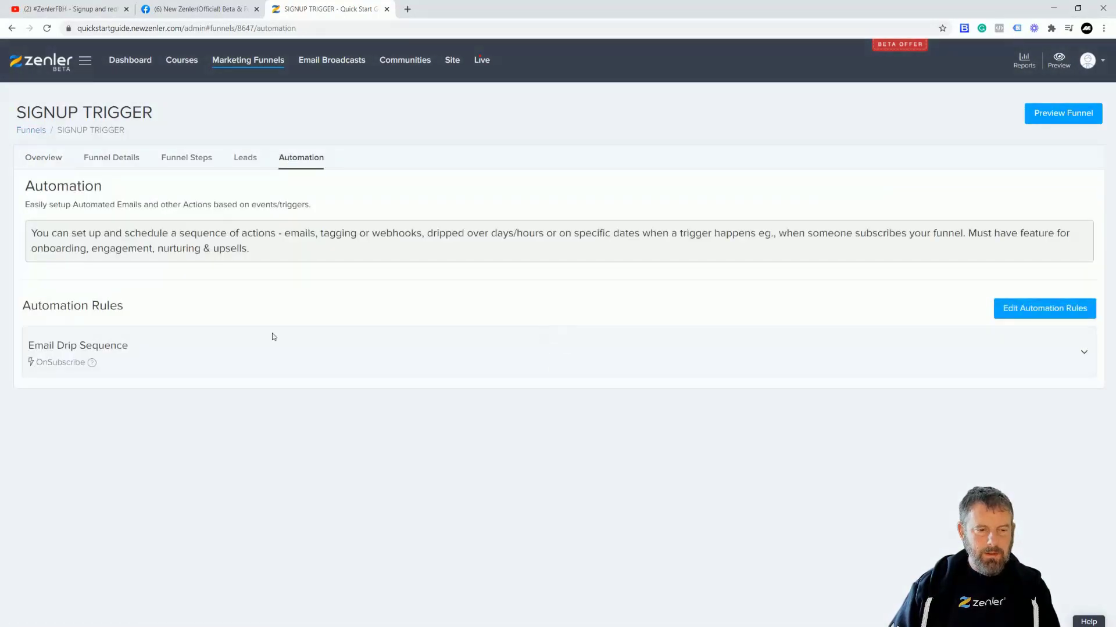
left_click(238, 367)
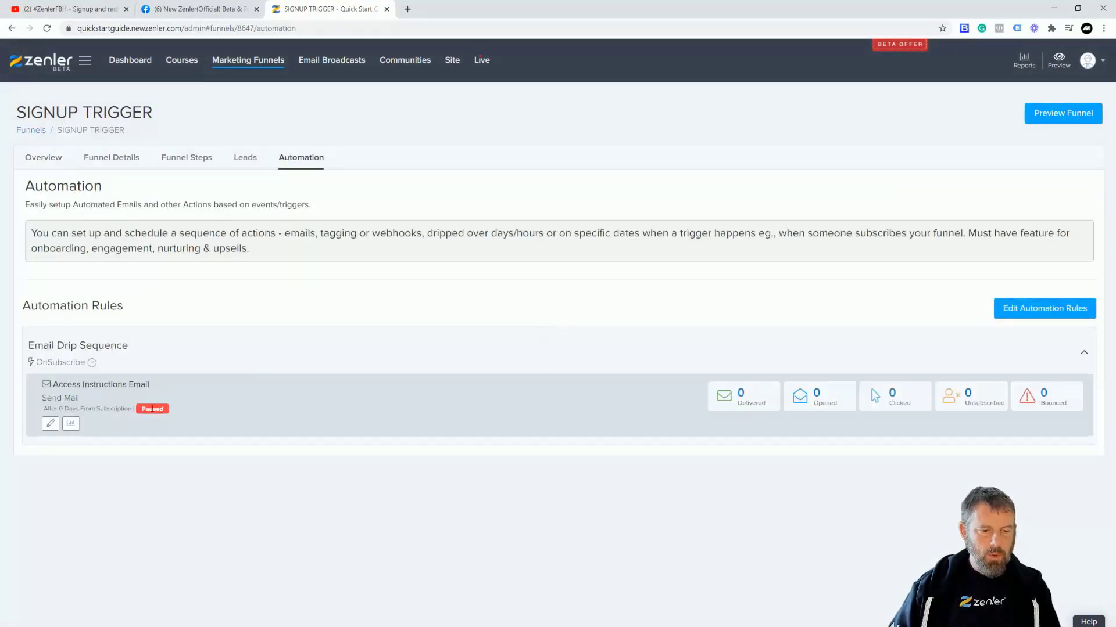
left_click(50, 424)
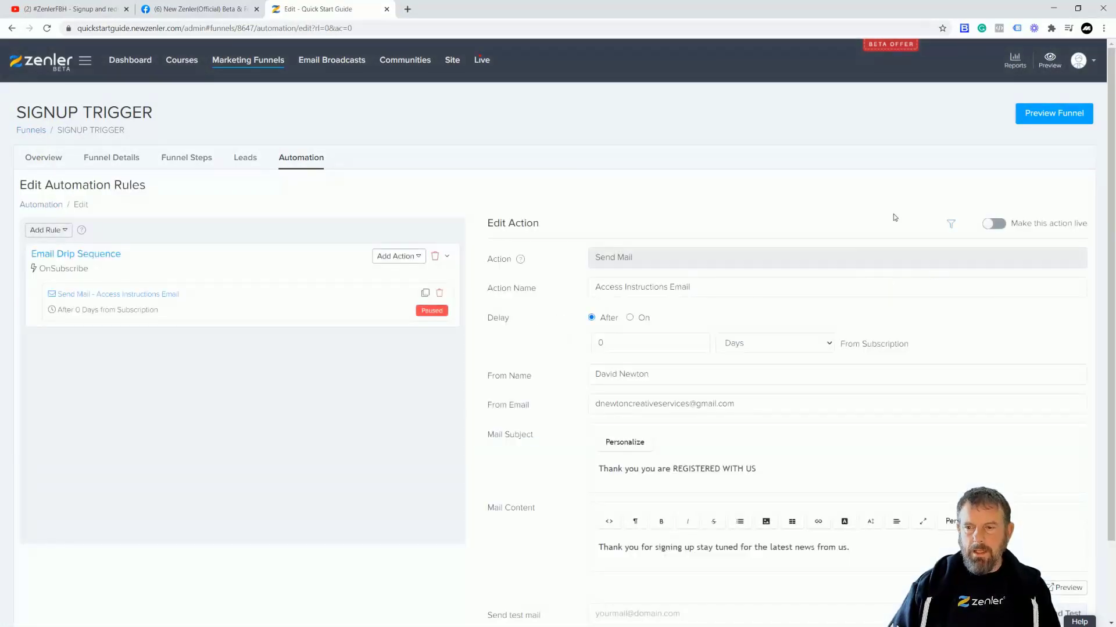
left_click(995, 224)
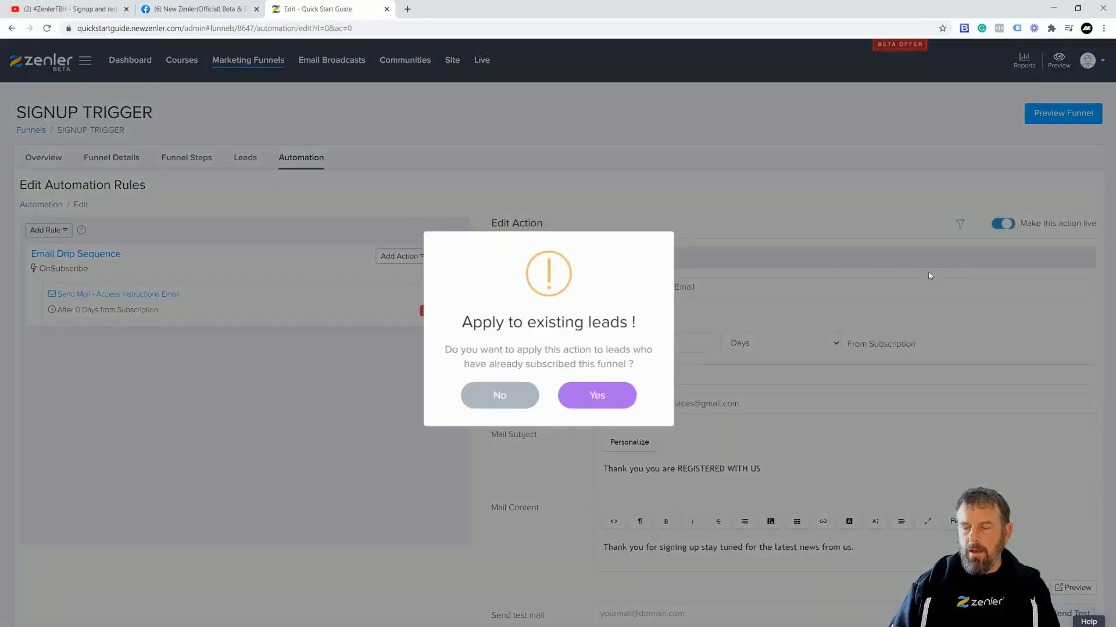
left_click(599, 398)
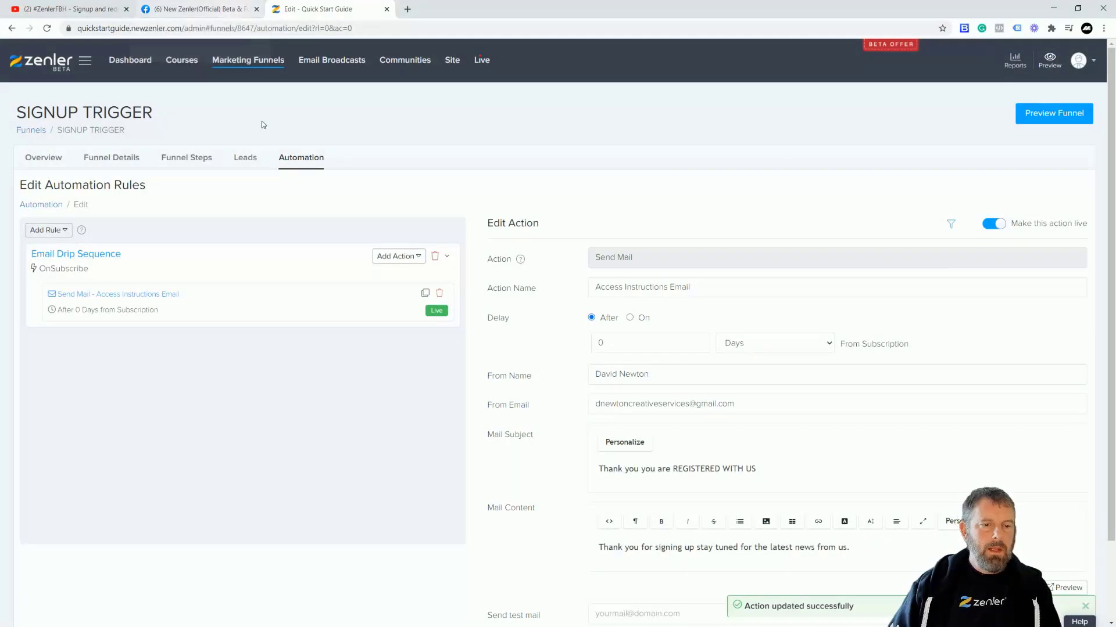
Step: Open the website design page from Site Pages in a new editor tab
left_click(452, 62)
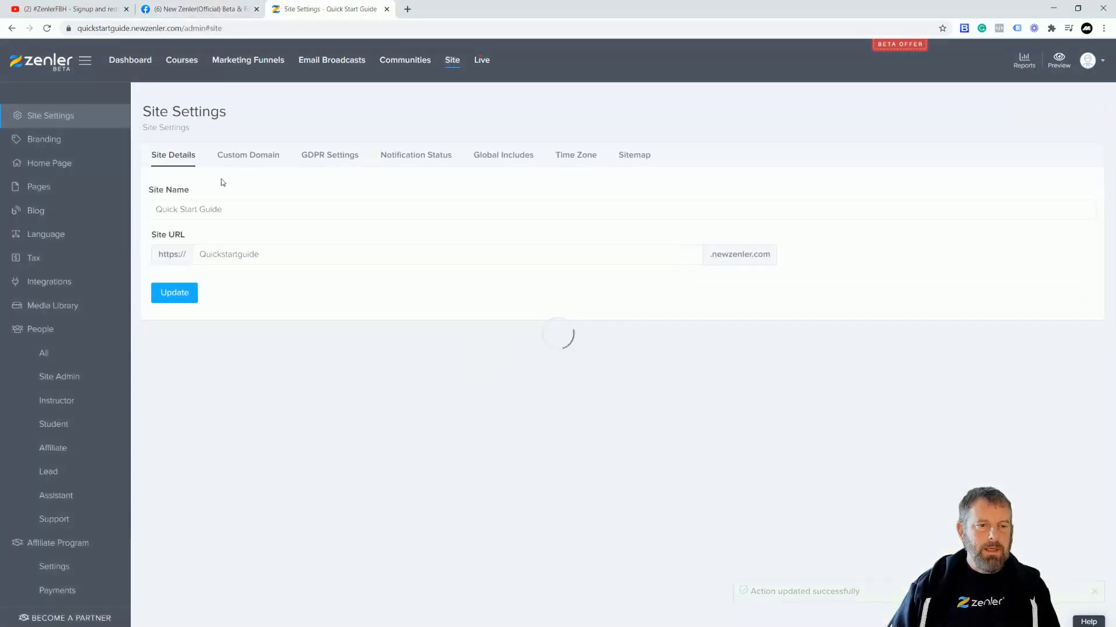
left_click(42, 189)
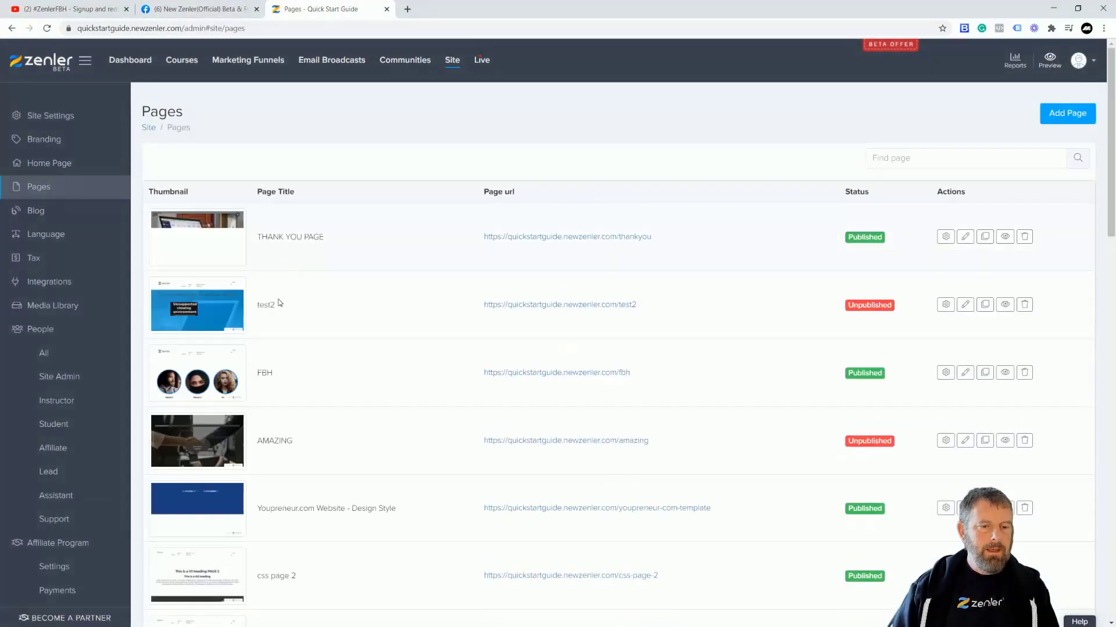
scroll(371, 387, "down", 4)
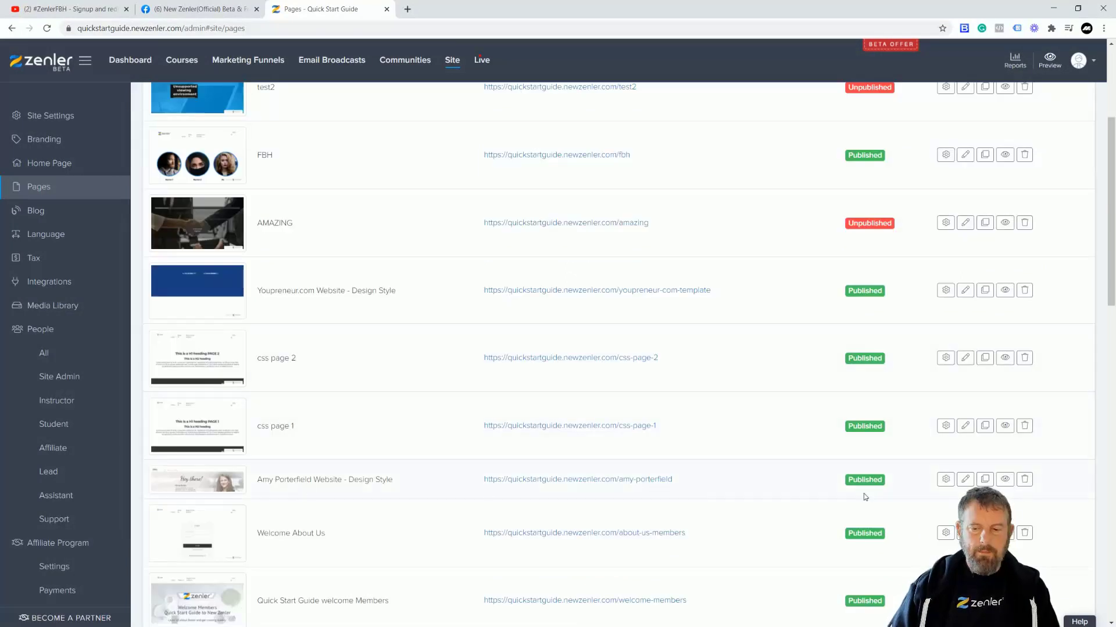
left_click(965, 479)
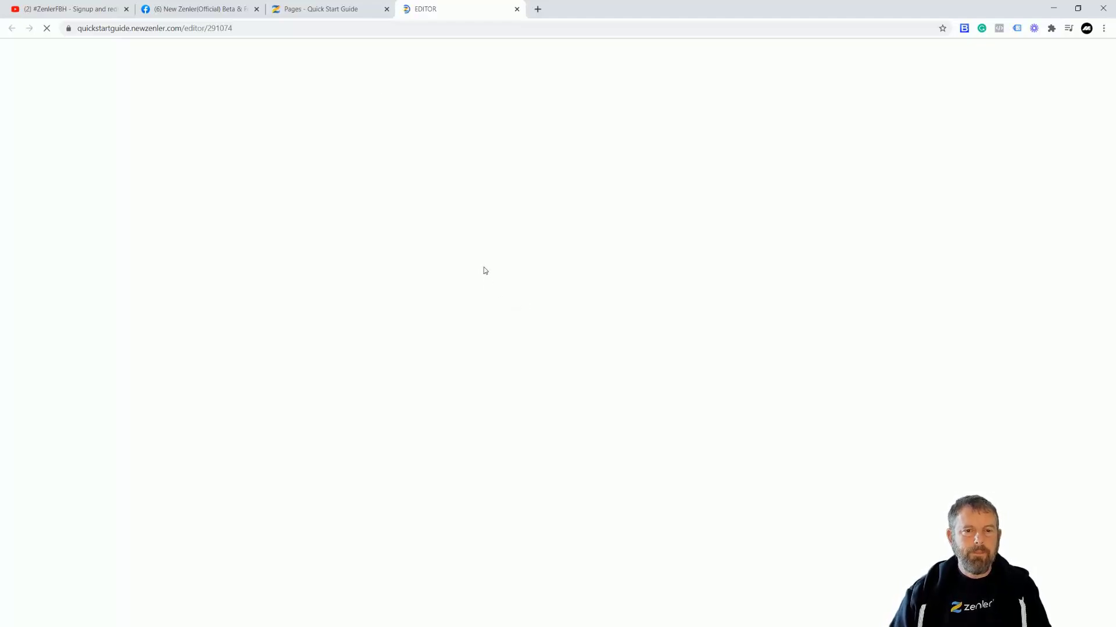
Step: Show the SIGNUP TRIGGER funnel's Funnel Steps, listing its Thank You Page
left_click(317, 10)
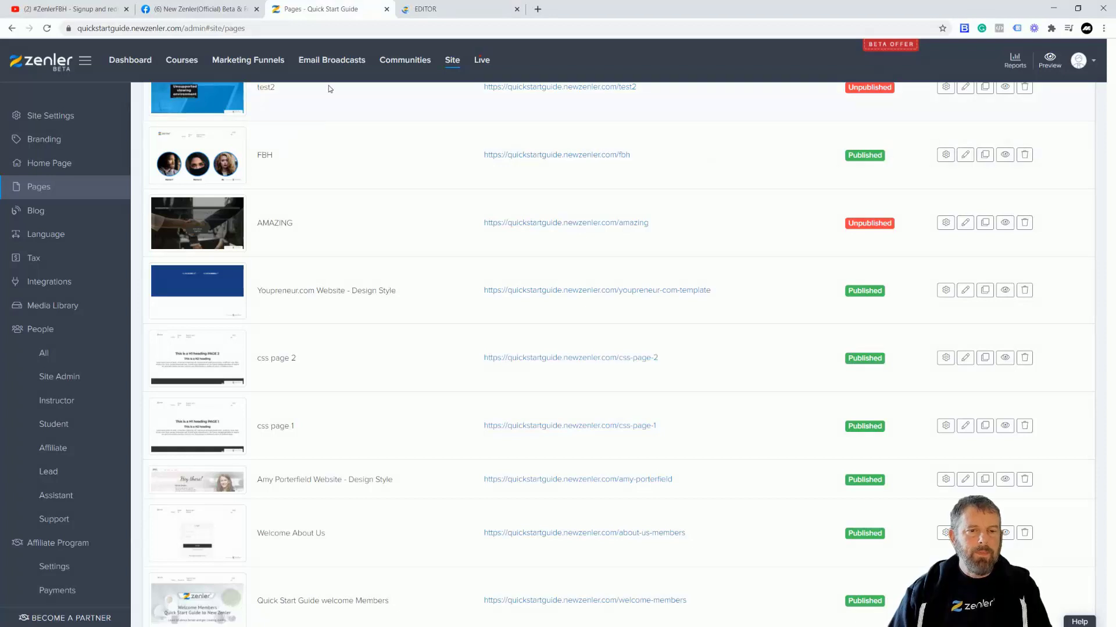
left_click(256, 62)
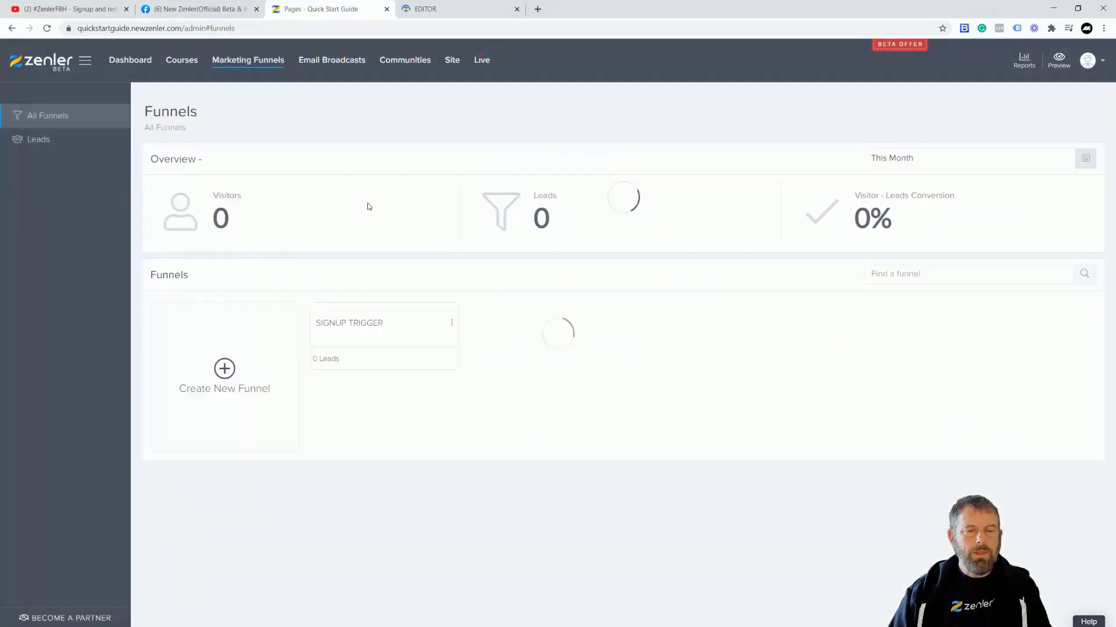
left_click(381, 356)
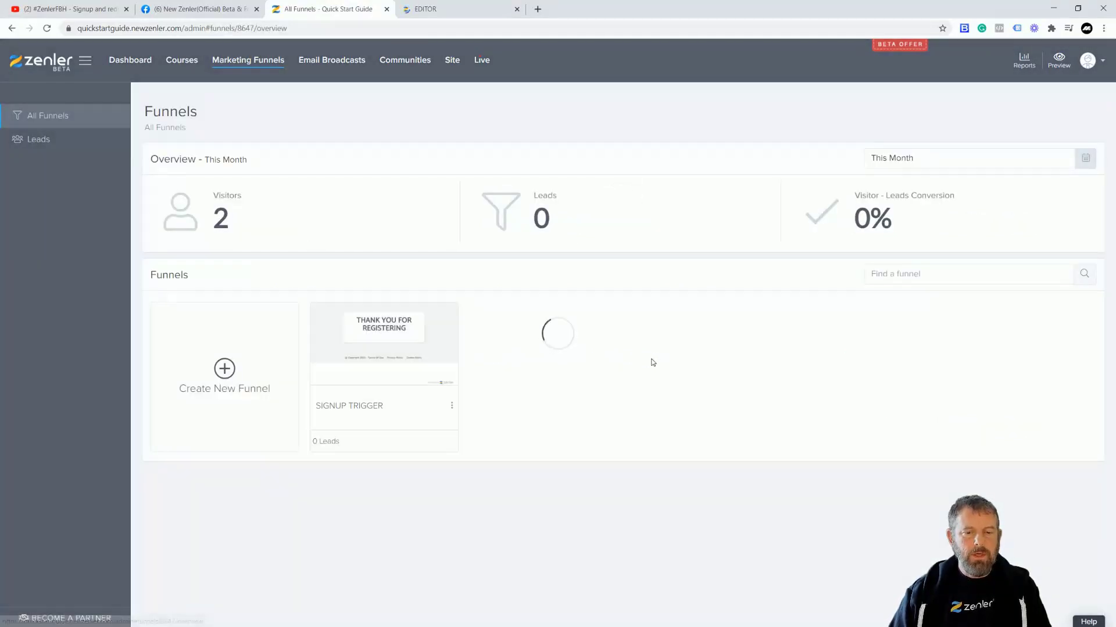
left_click(164, 159)
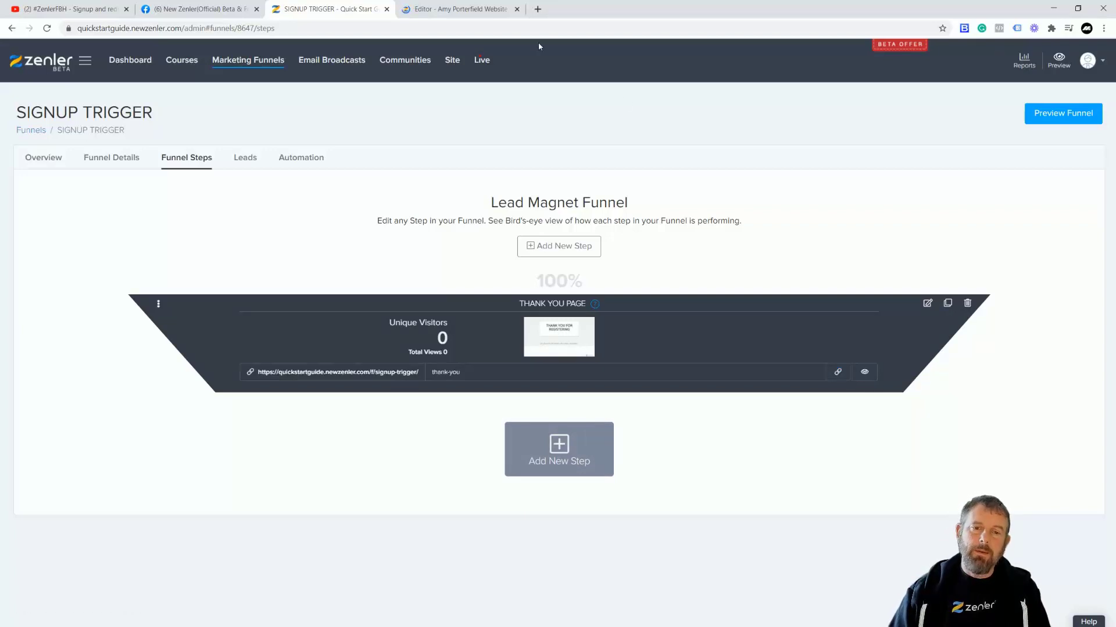
Step: Set the popup's Subscribe button to add sign-ups to SIGNUP TRIGGER, check its post-submit link, save
left_click(479, 14)
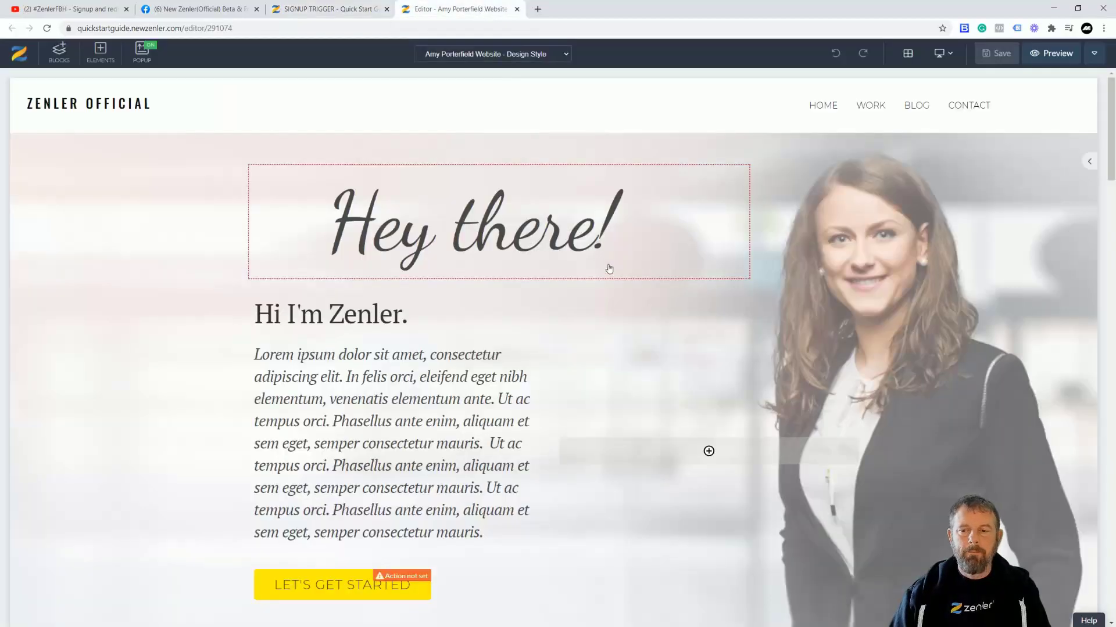
left_click(143, 53)
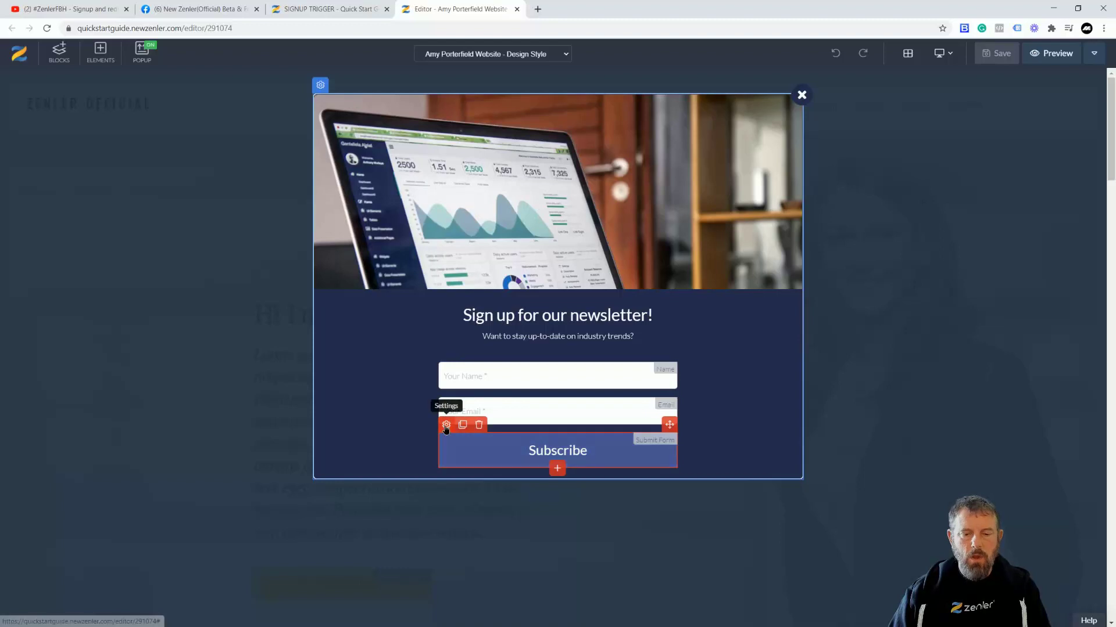
left_click(528, 419)
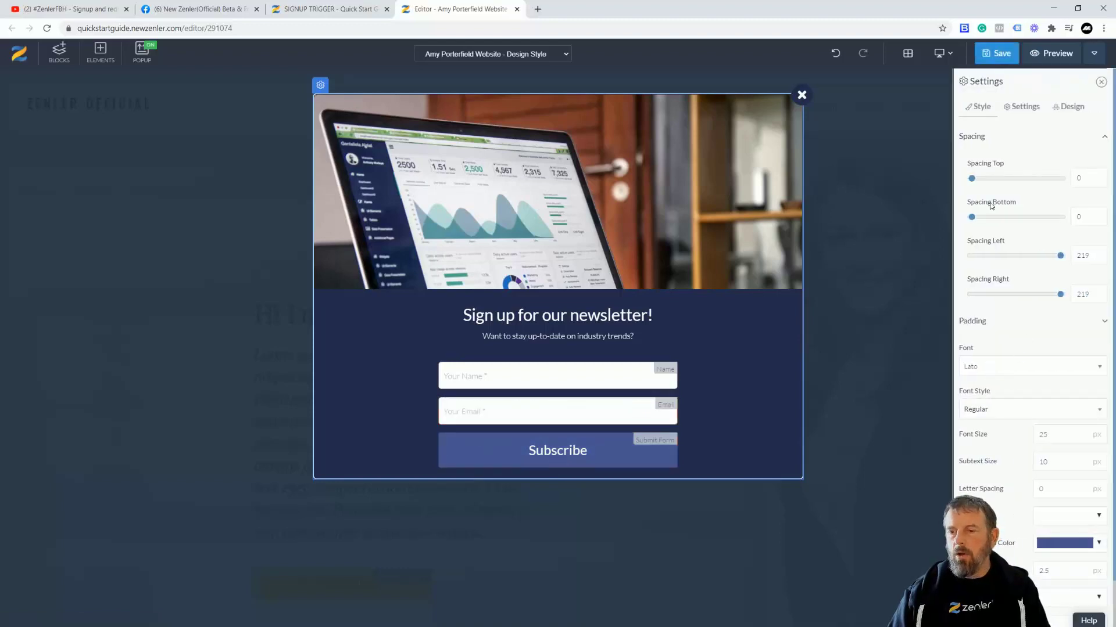
left_click(1024, 107)
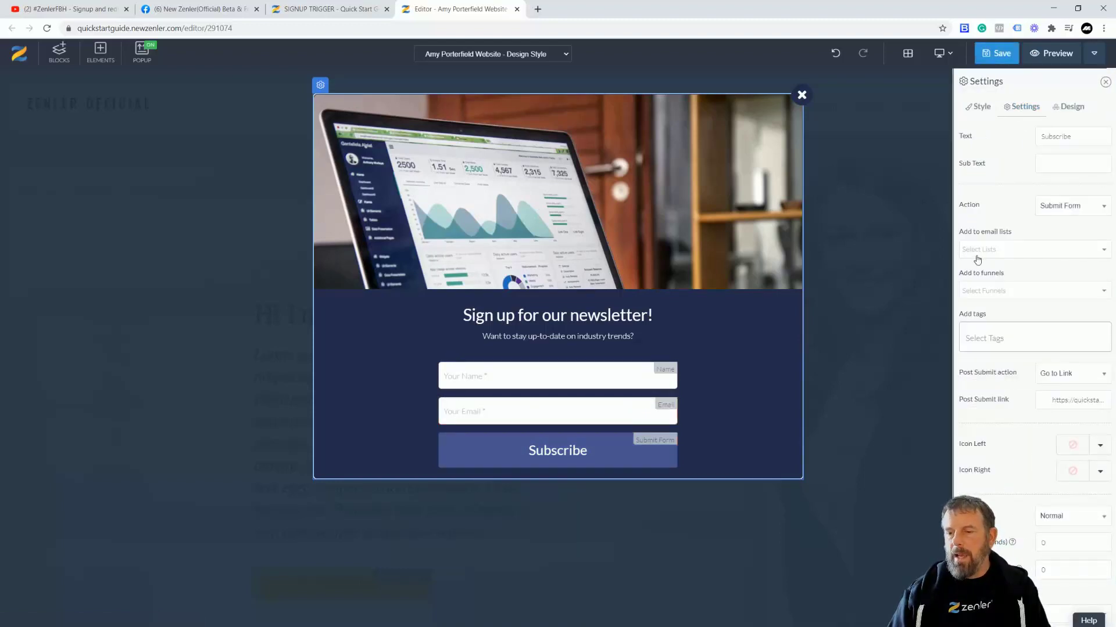
left_click(983, 292)
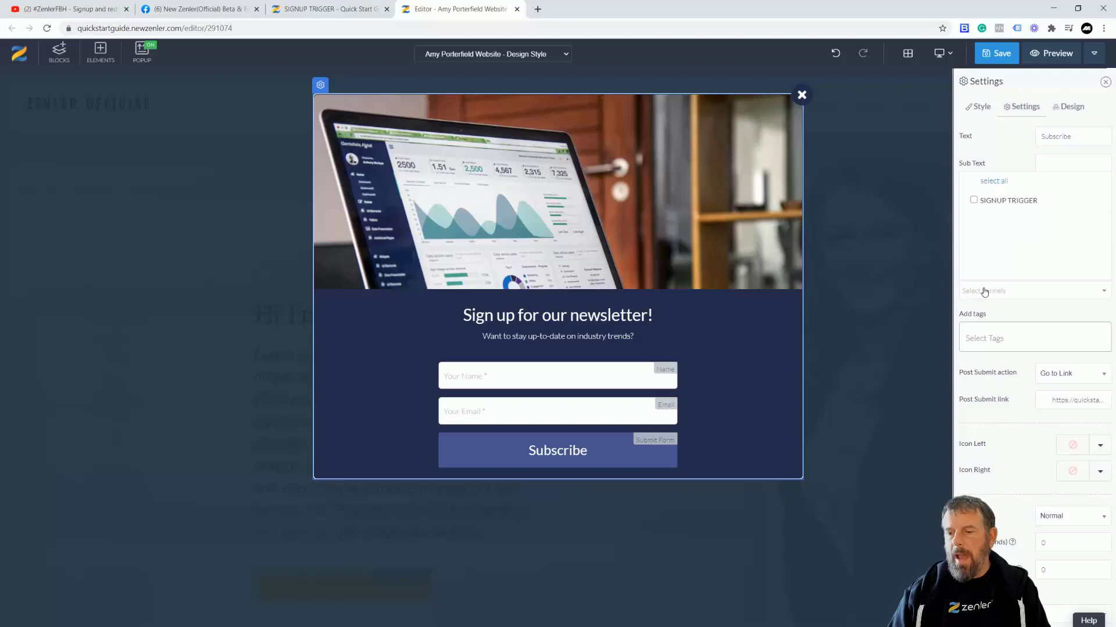
left_click(981, 206)
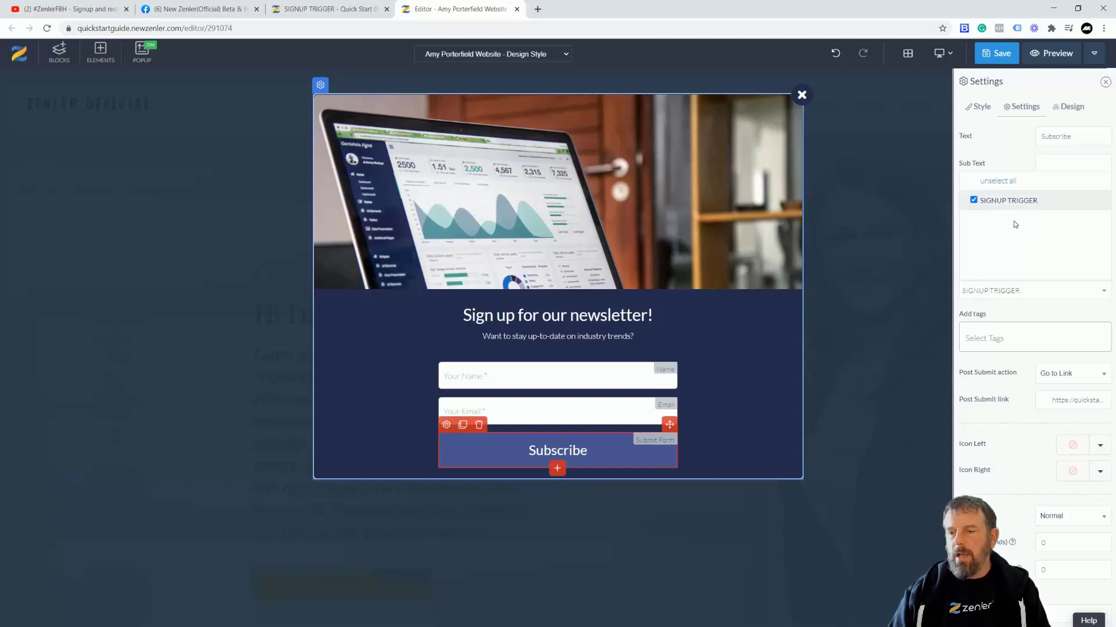
left_click(991, 216)
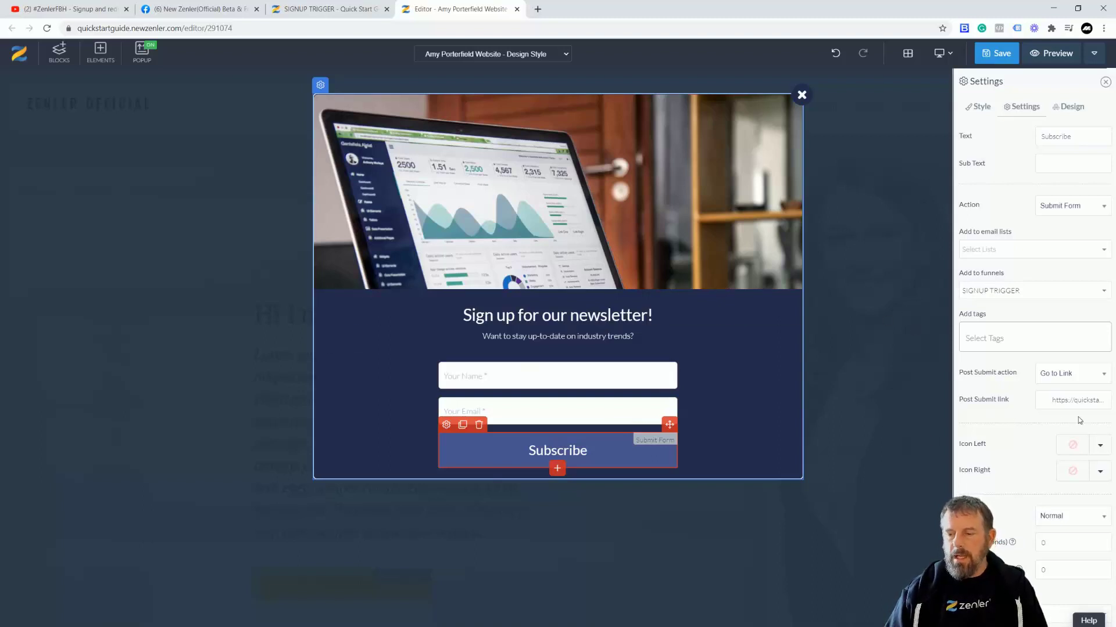
triple_click(1053, 401)
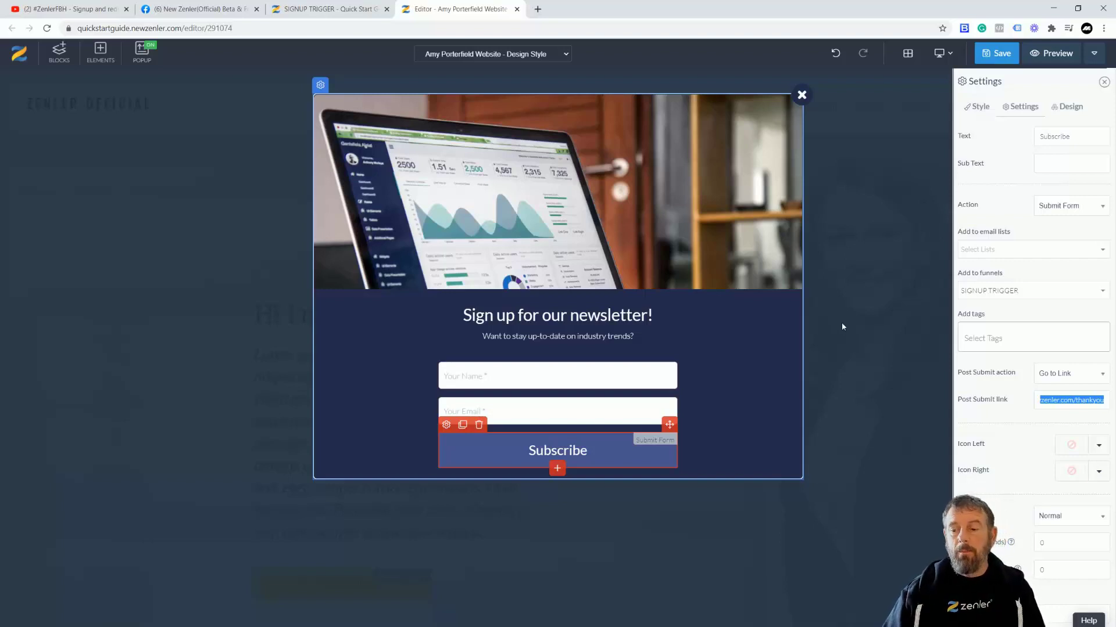
left_click(996, 53)
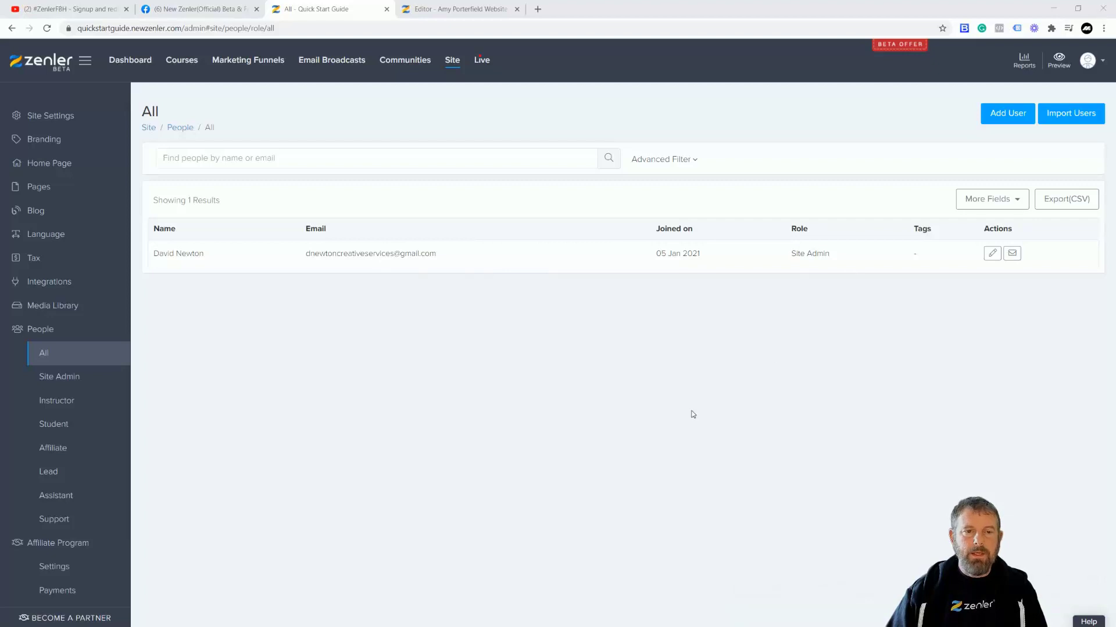
Step: Preview the website page and reload it without '?preview=on' to get the live version
left_click(451, 9)
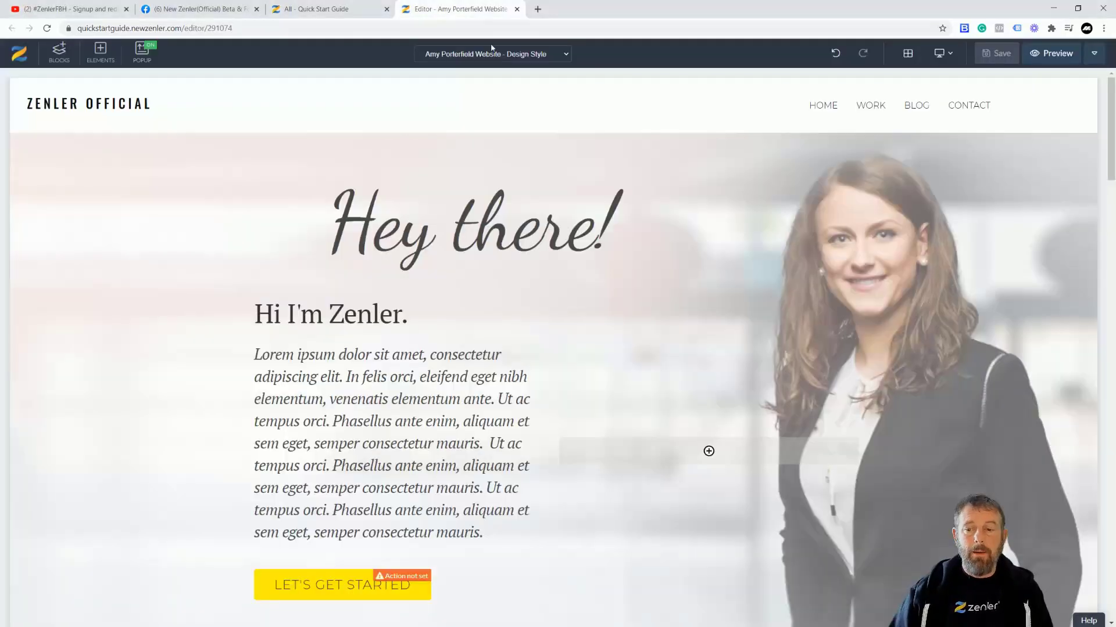
left_click(1054, 55)
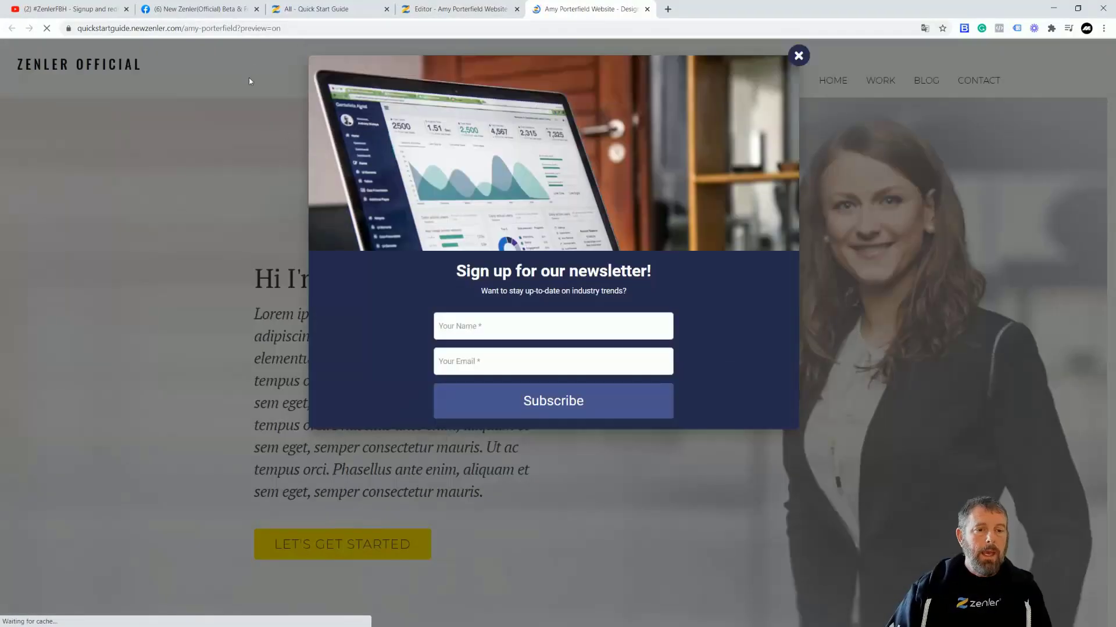
left_click_drag(239, 28, 394, 27)
key("BackSpace")
key("Return")
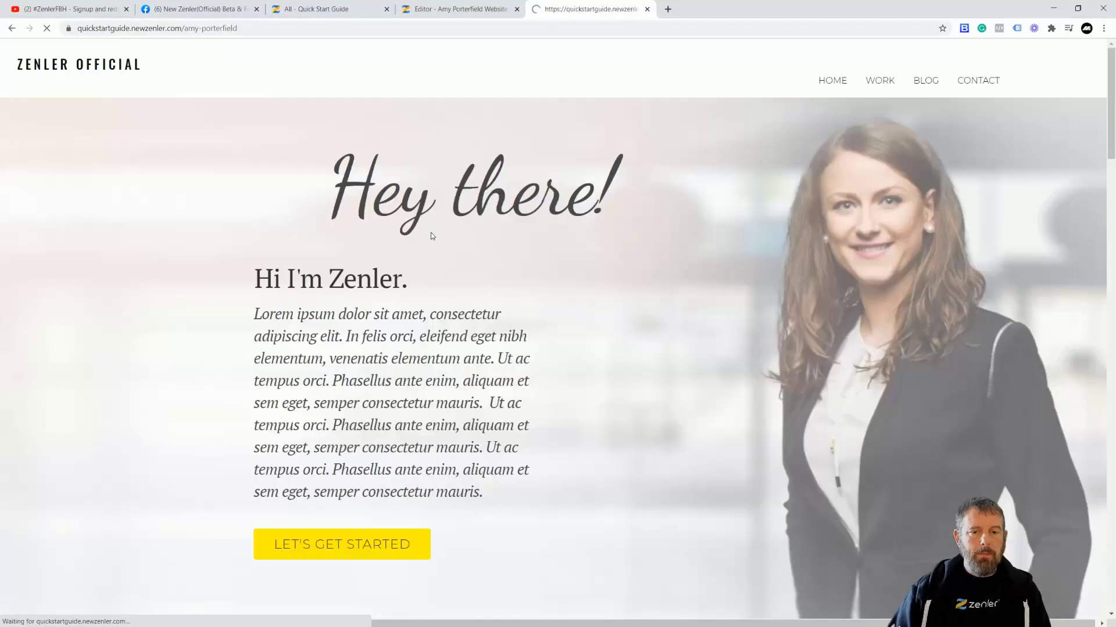
Step: Enter a test name and email in the popup, subscribe, and refresh the People list
left_click(479, 328)
type("David")
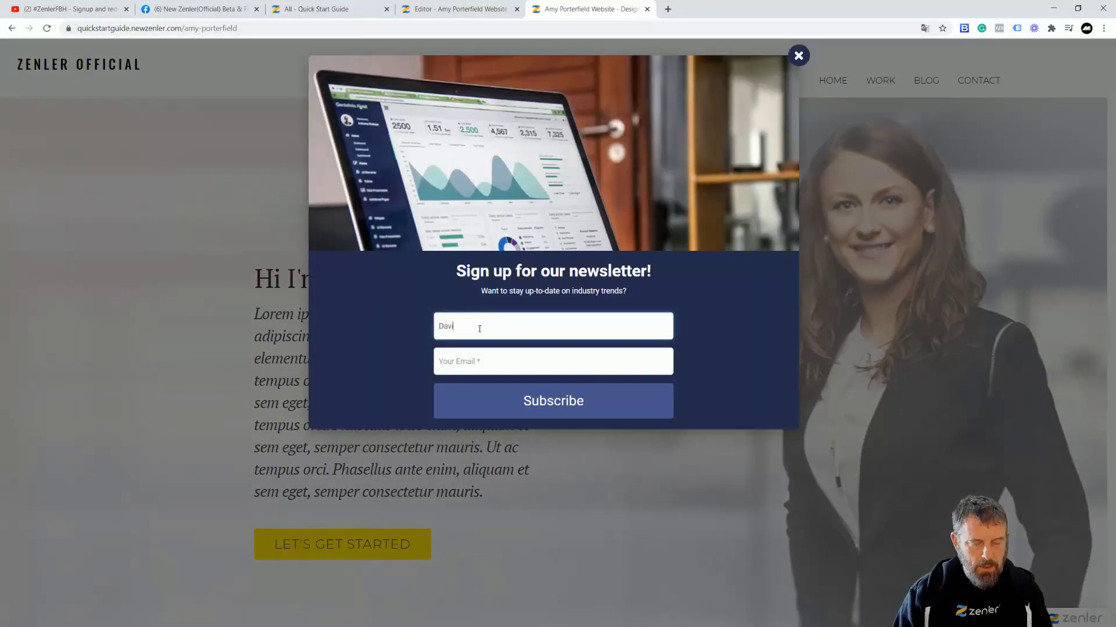
type(" Test")
left_click(465, 362)
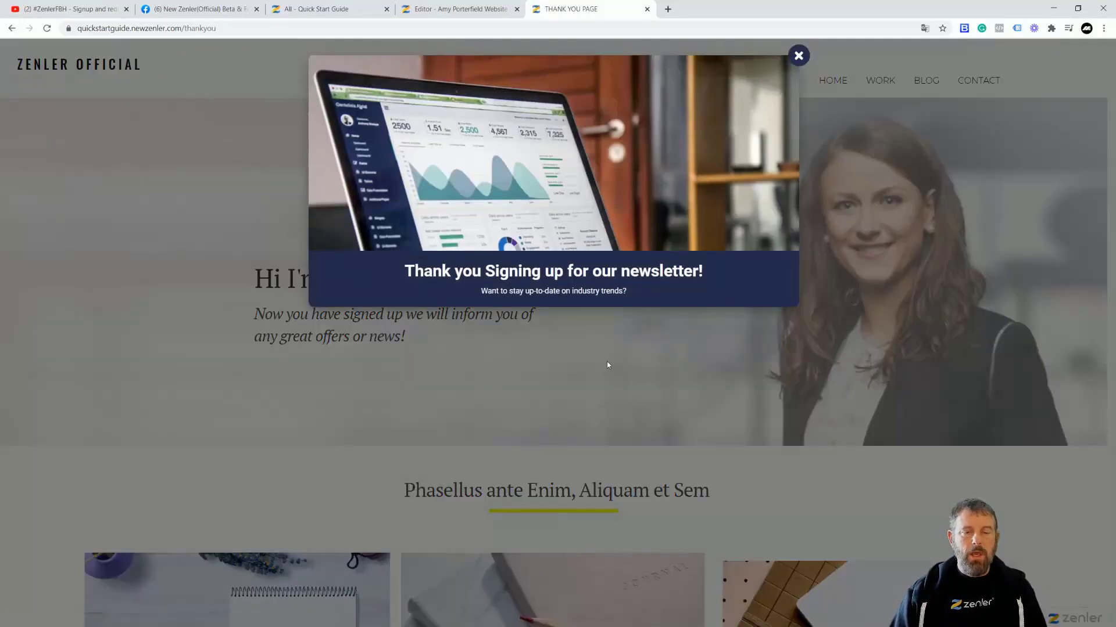
left_click(338, 10)
key("F5")
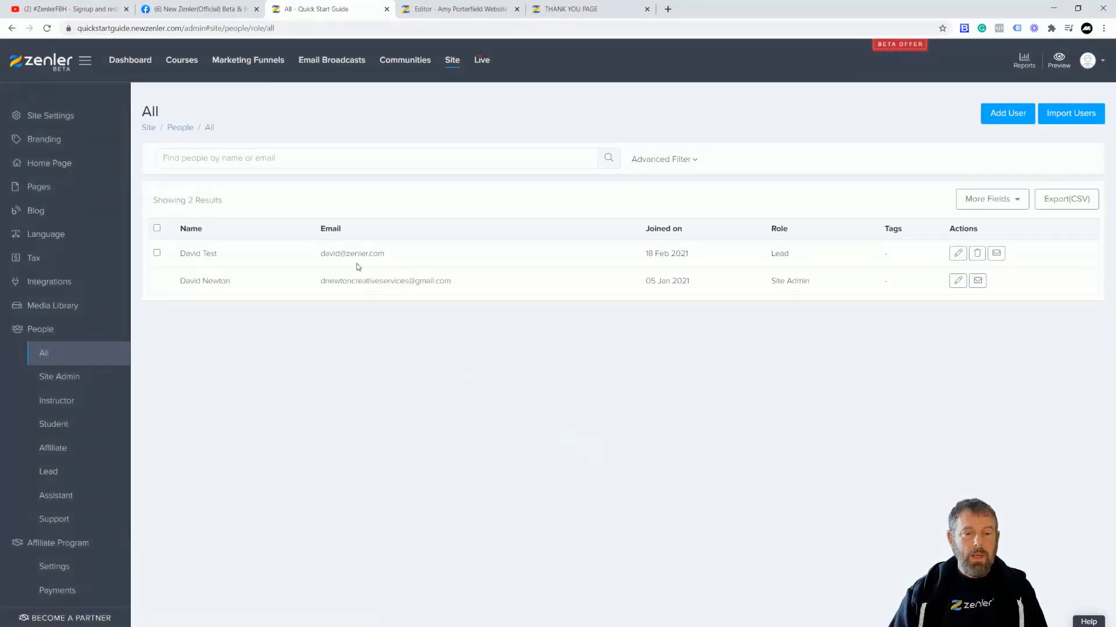
Step: Confirm the new sign-up's Lead role, then find its email in the SIGNUP TRIGGER funnel's Leads list
left_click_drag(796, 256, 749, 254)
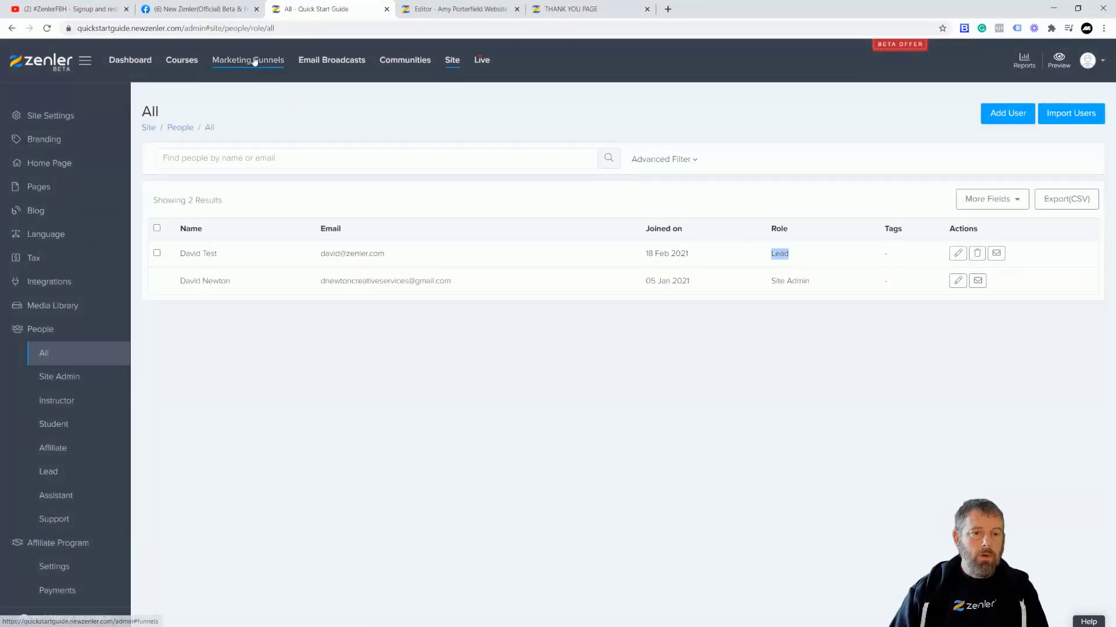
left_click(255, 62)
left_click(398, 339)
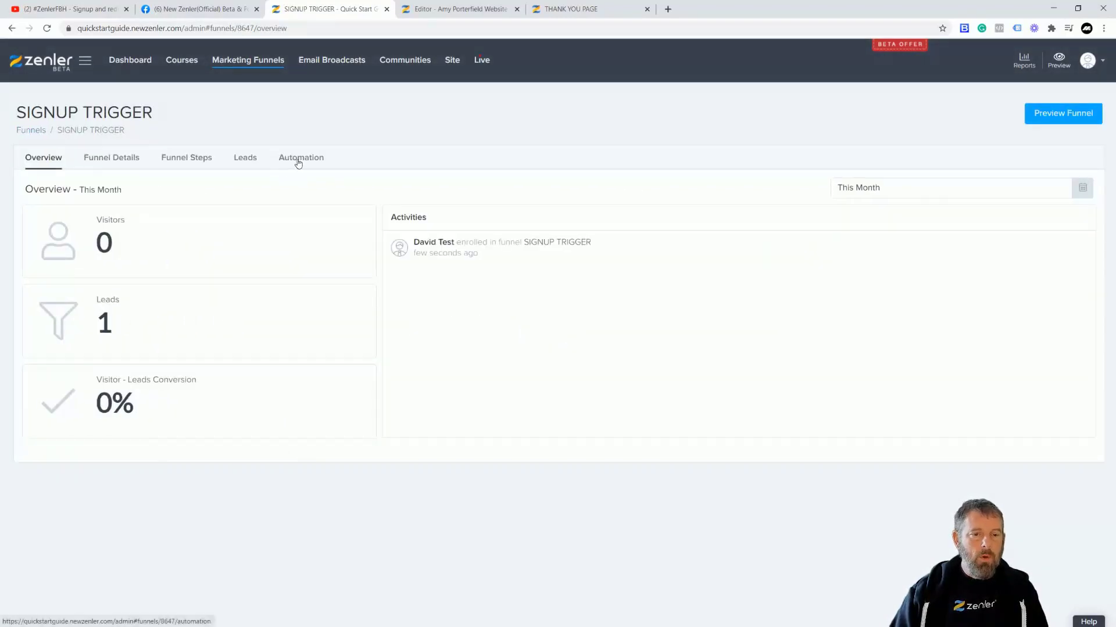
left_click(252, 161)
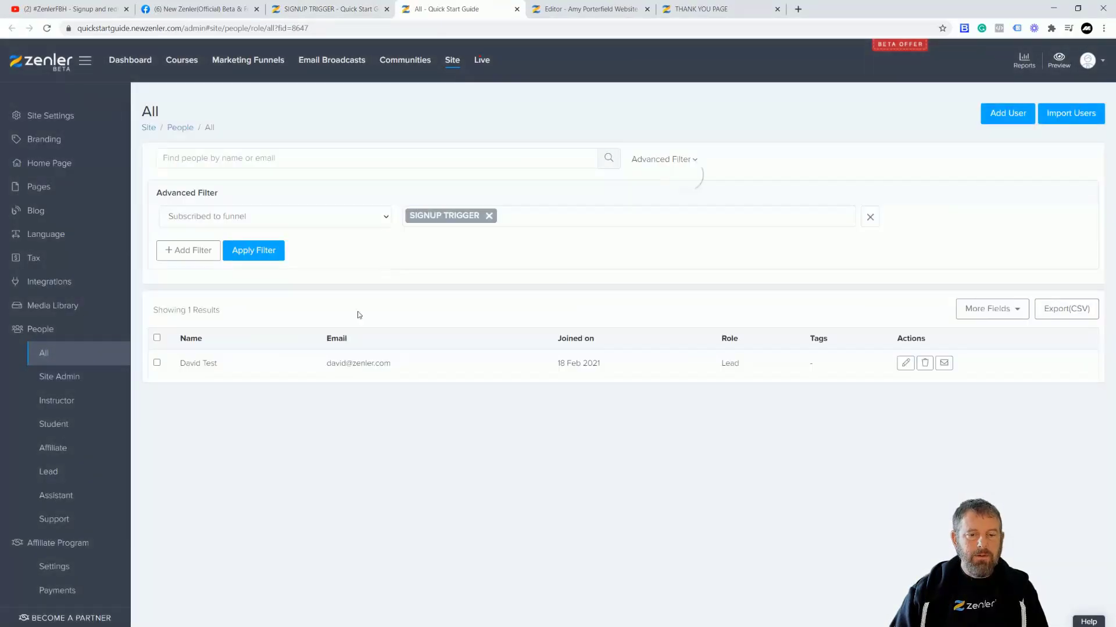
left_click_drag(322, 365, 411, 374)
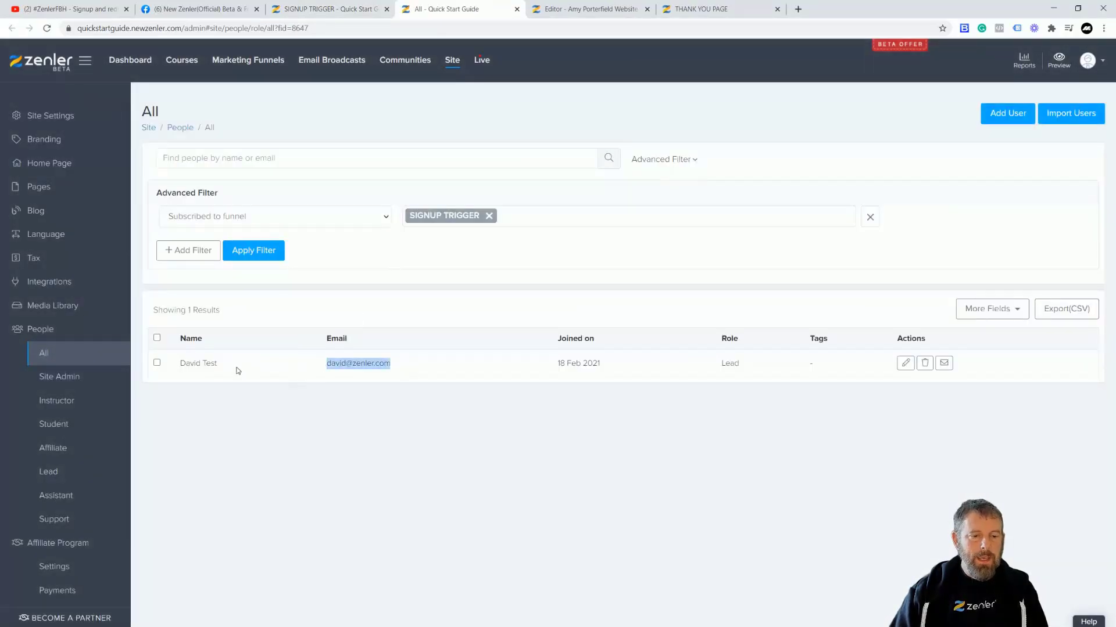
left_click(366, 397)
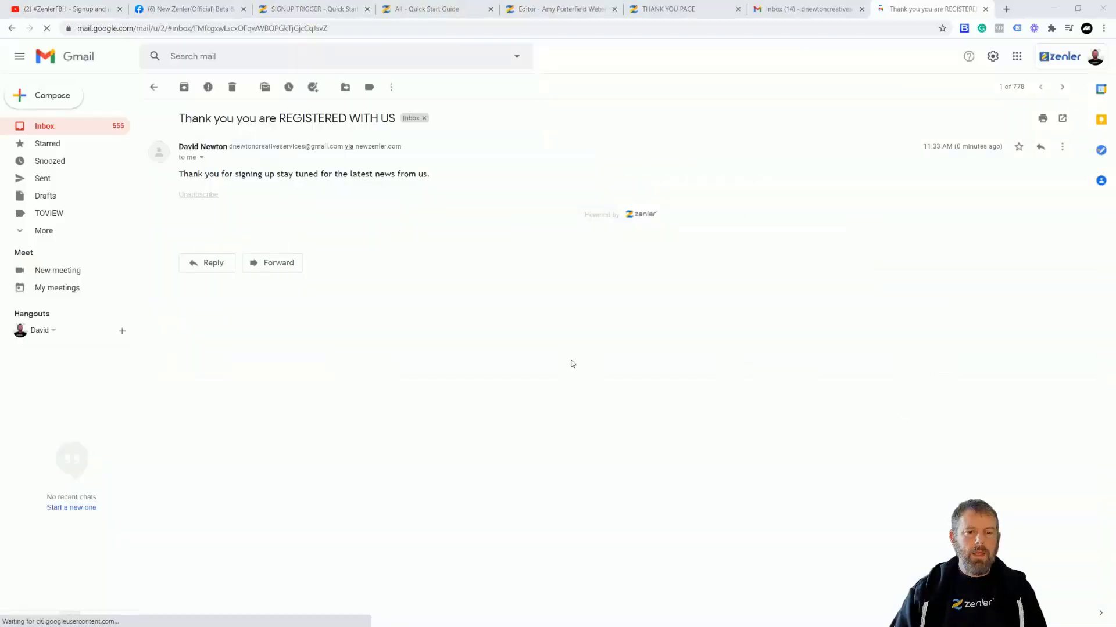
left_click_drag(319, 174, 352, 199)
left_click(455, 182)
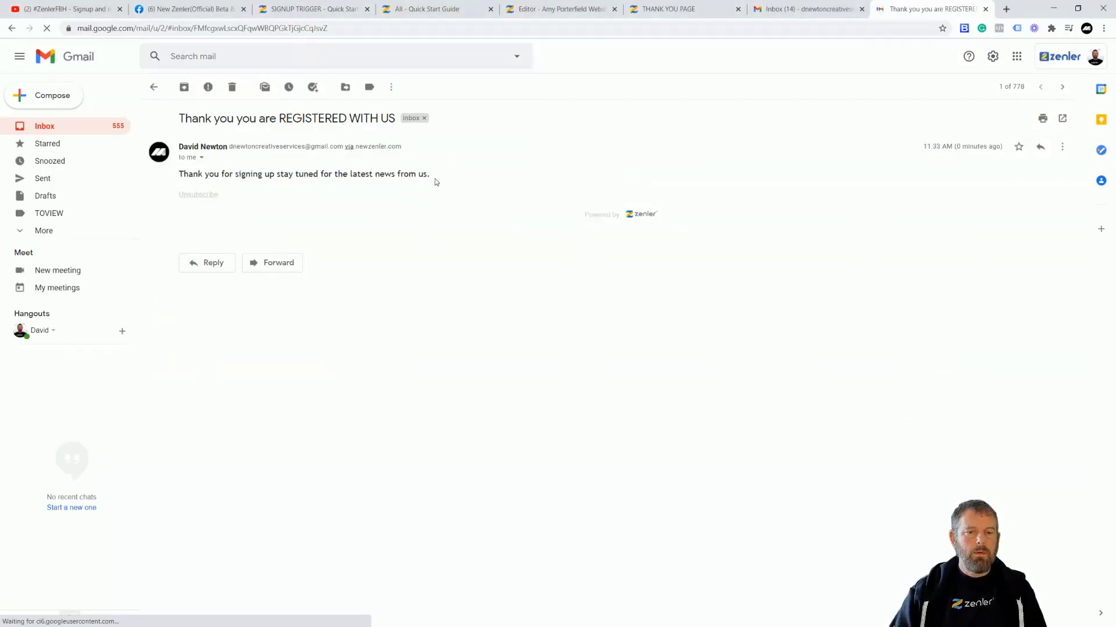
left_click_drag(434, 179, 234, 174)
left_click(468, 177)
left_click_drag(473, 179, 441, 180)
left_click(480, 186)
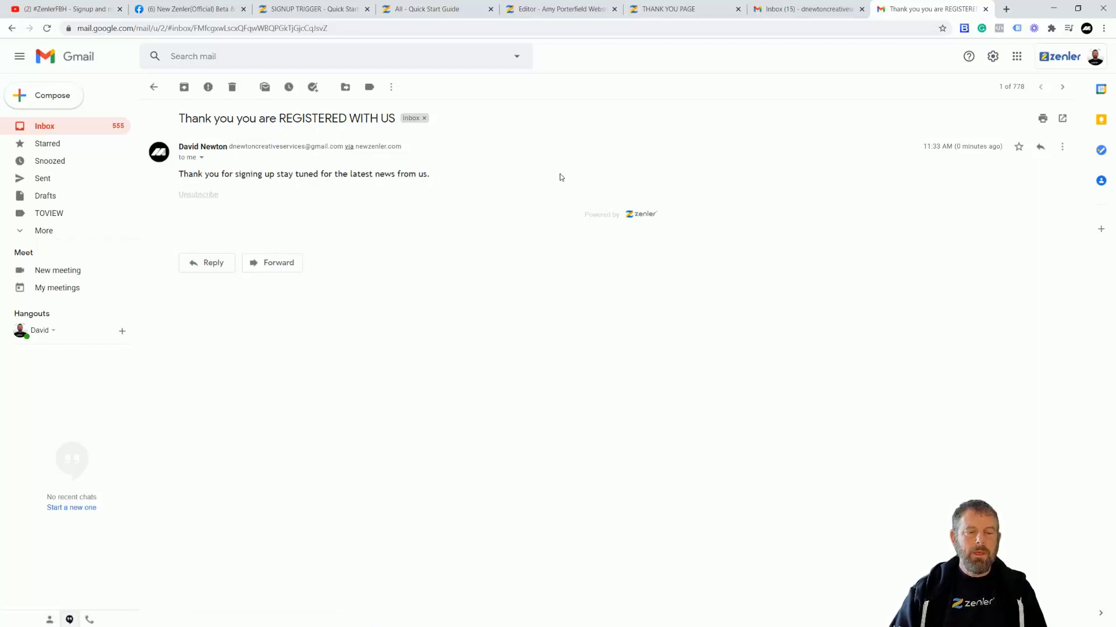